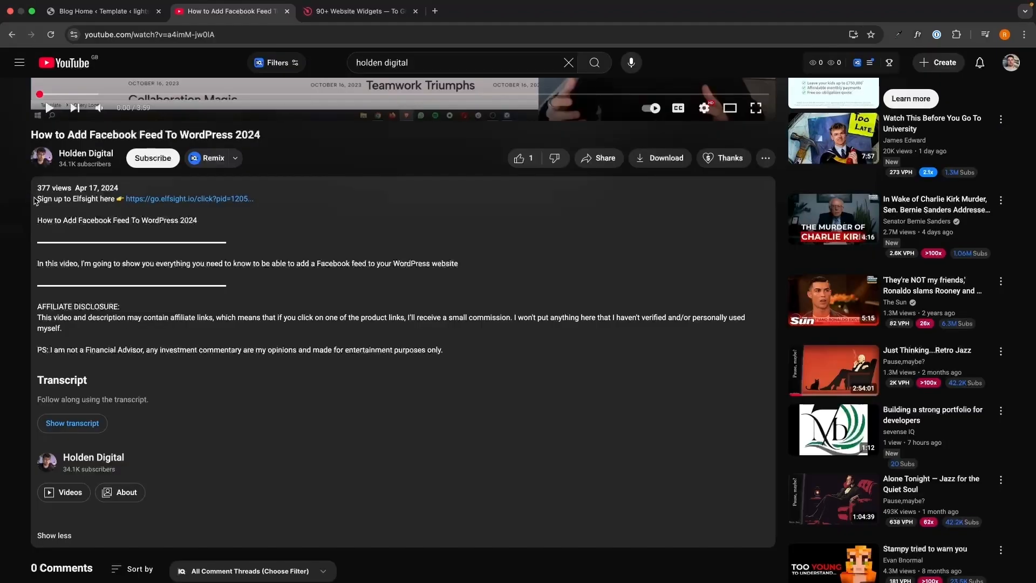
# - Follow the Elfsight sign-up link in the video description to the Elfsight homepage
pyautogui.moveTo(35, 194); pyautogui.dragTo(461, 339)
pyautogui.click(461, 340)
pyautogui.click(210, 201)
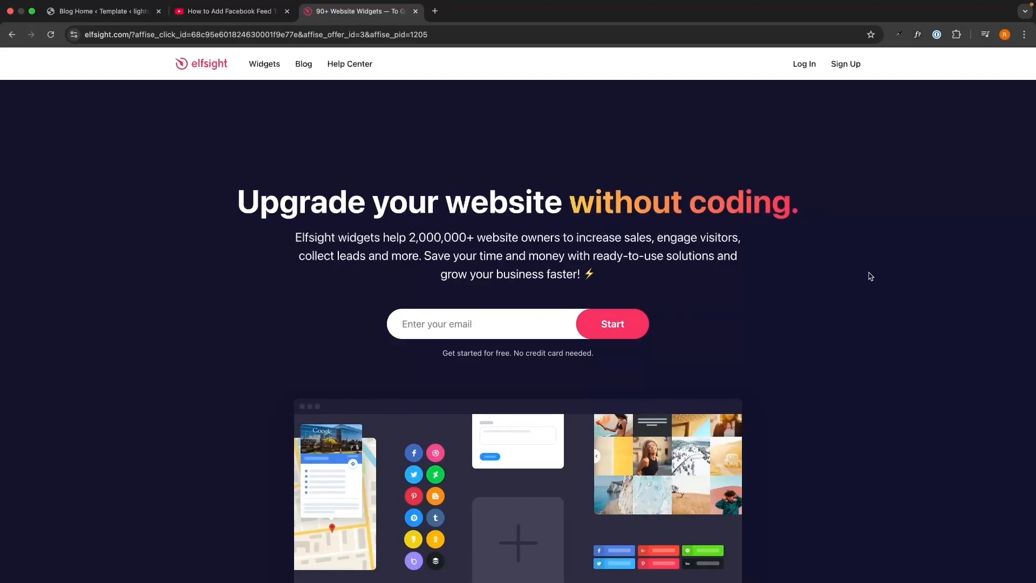
# - Sign up for a free Elfsight account using an email address and a new password
pyautogui.click(539, 322)
pyautogui.write('g')
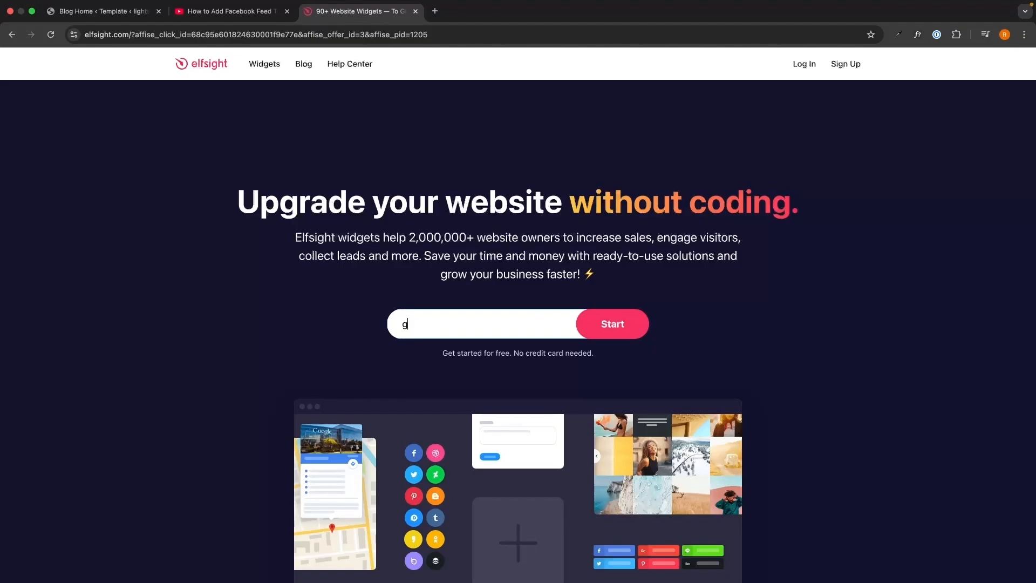
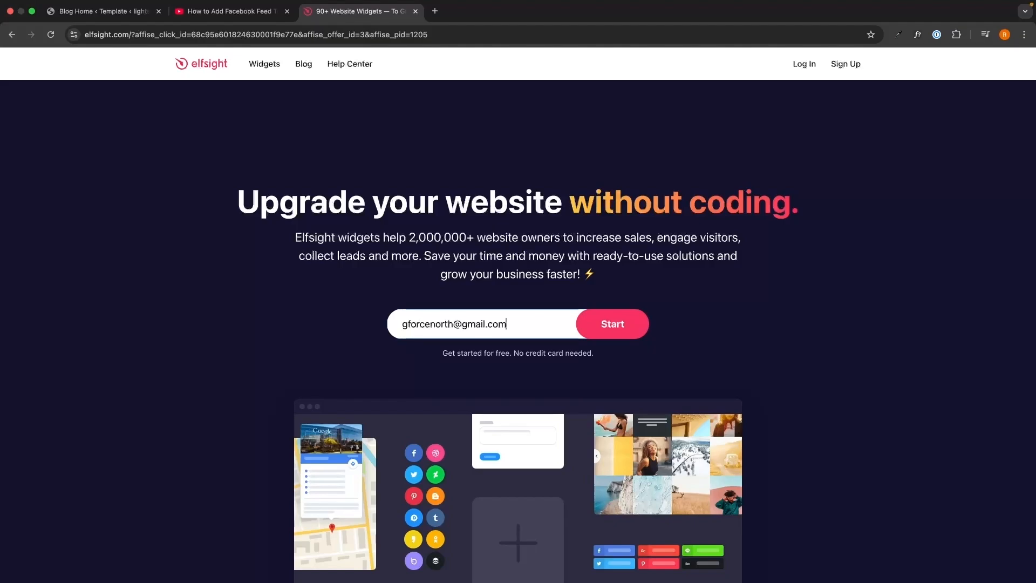
pyautogui.press('Return')
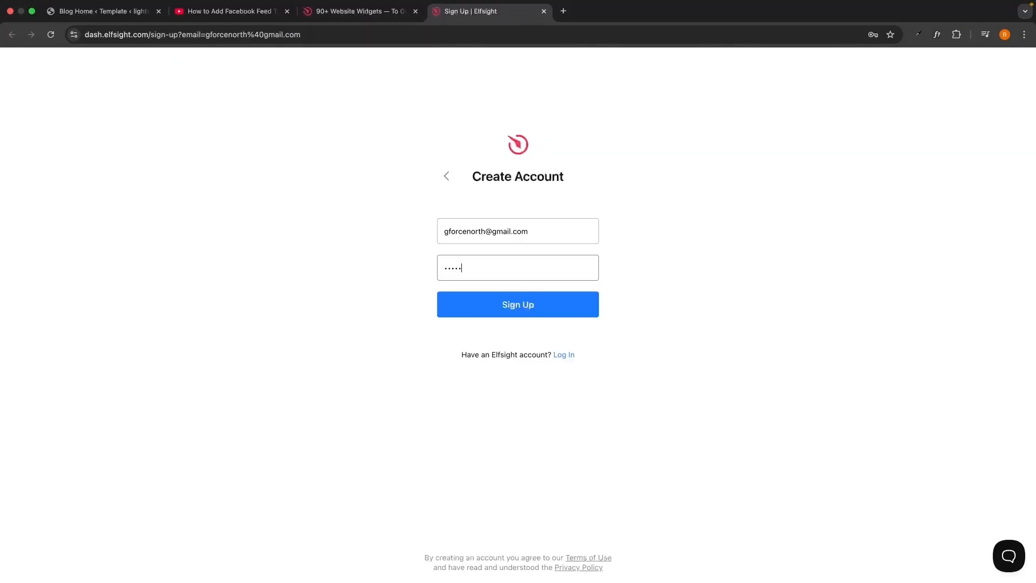
pyautogui.press('Return')
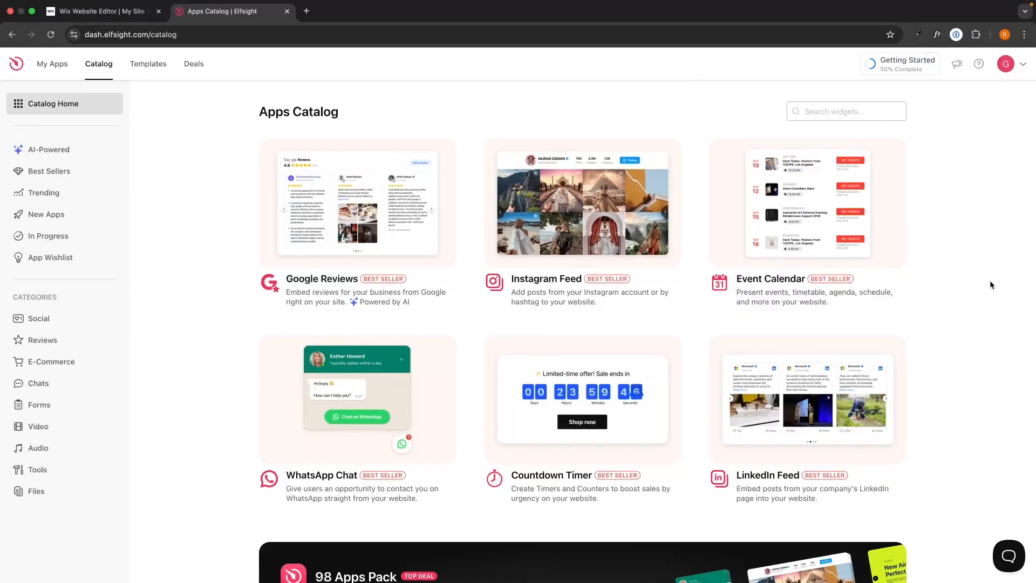
# - Search the Apps Catalog for 'pop' so the Popup widget appears
pyautogui.scroll(-3, 989, 280)
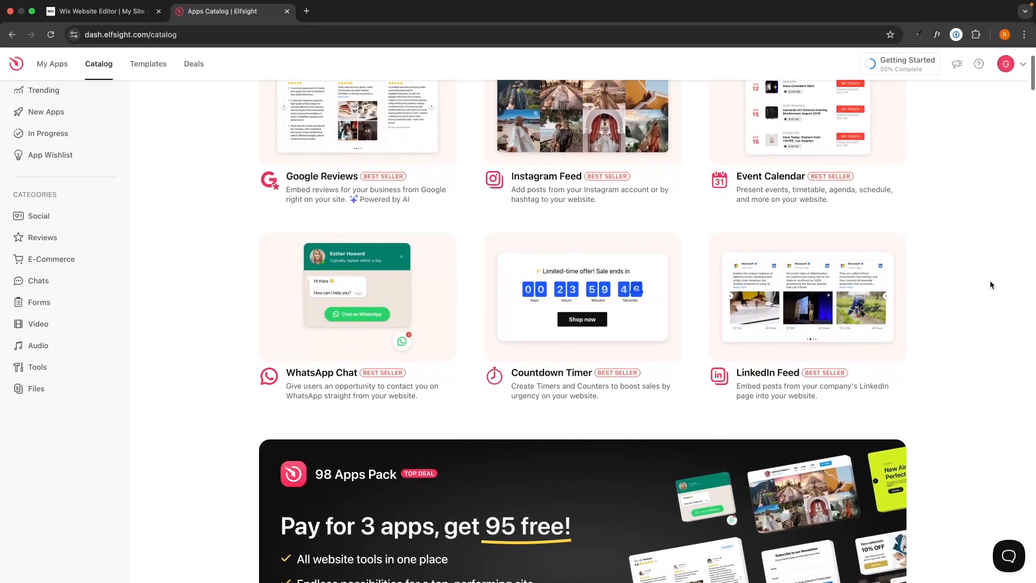
pyautogui.scroll(5, 989, 280)
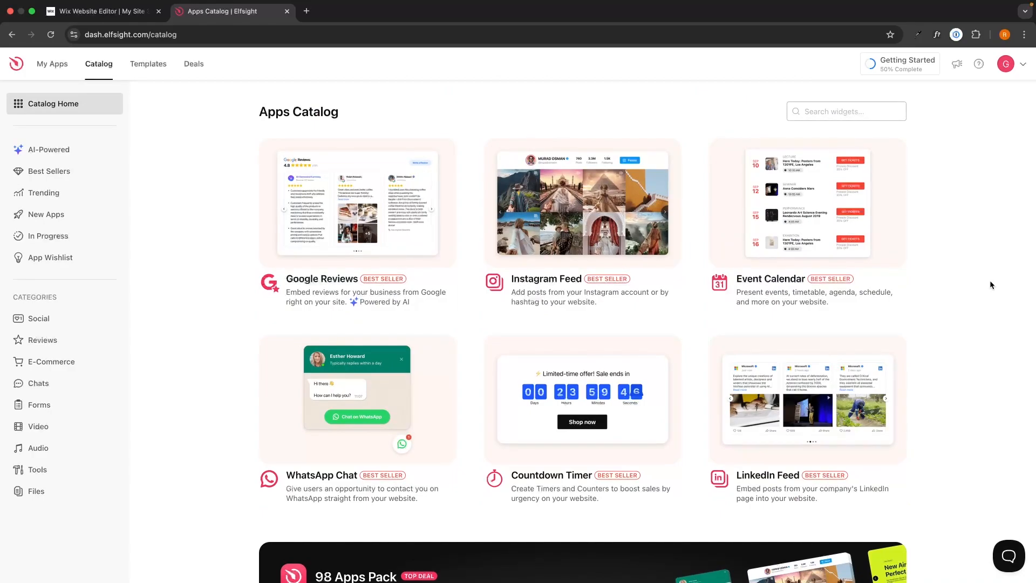
pyautogui.click(832, 110)
pyautogui.write('pop')
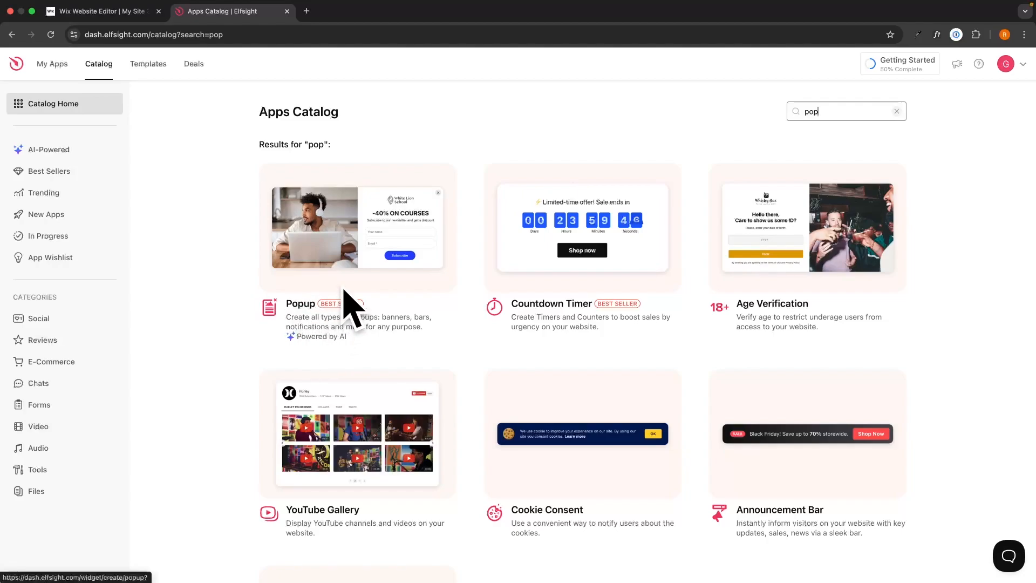
# - Start a Popup widget and preview the Black Friday, Halloween, Announcement and Sale Notification templates
pyautogui.click(400, 230)
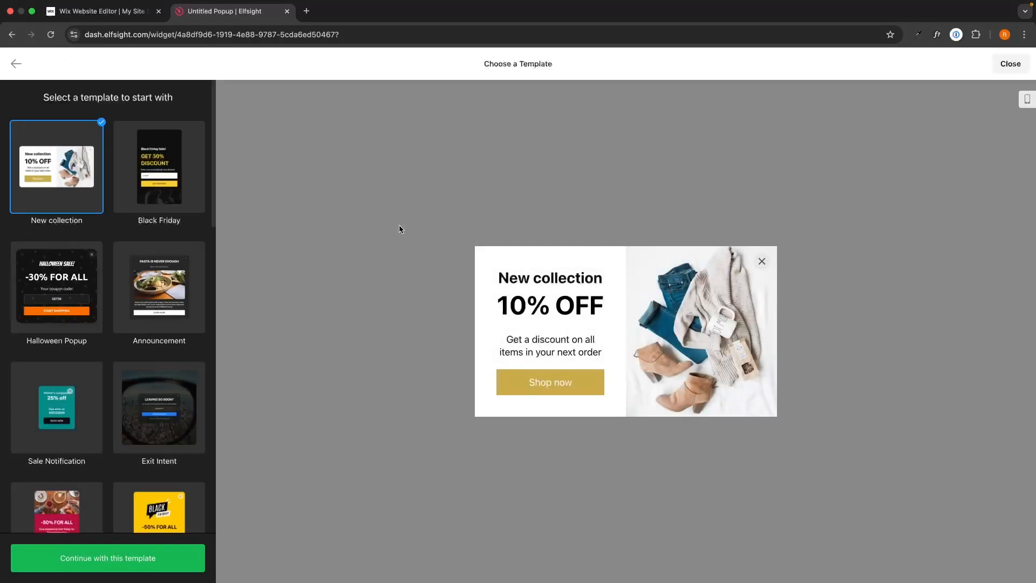
pyautogui.moveTo(482, 63); pyautogui.dragTo(568, 62)
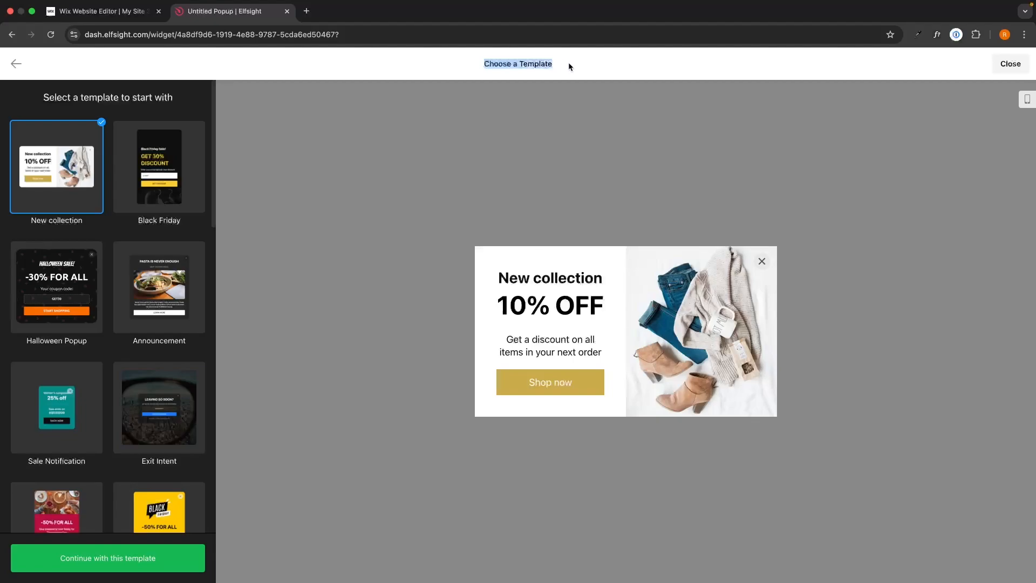
pyautogui.click(568, 63)
pyautogui.click(170, 184)
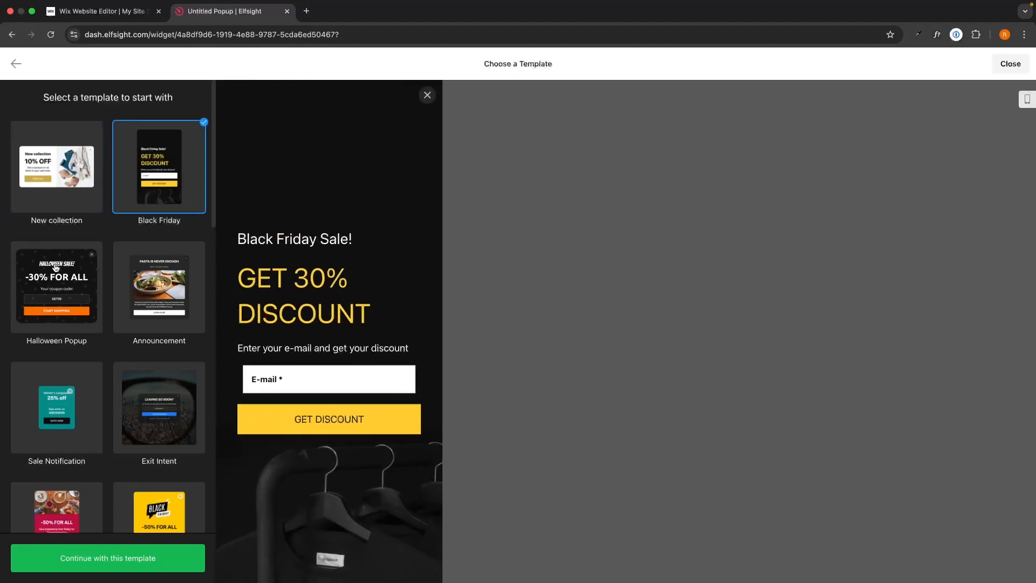
pyautogui.click(54, 267)
pyautogui.click(162, 273)
pyautogui.scroll(-2, 76, 336)
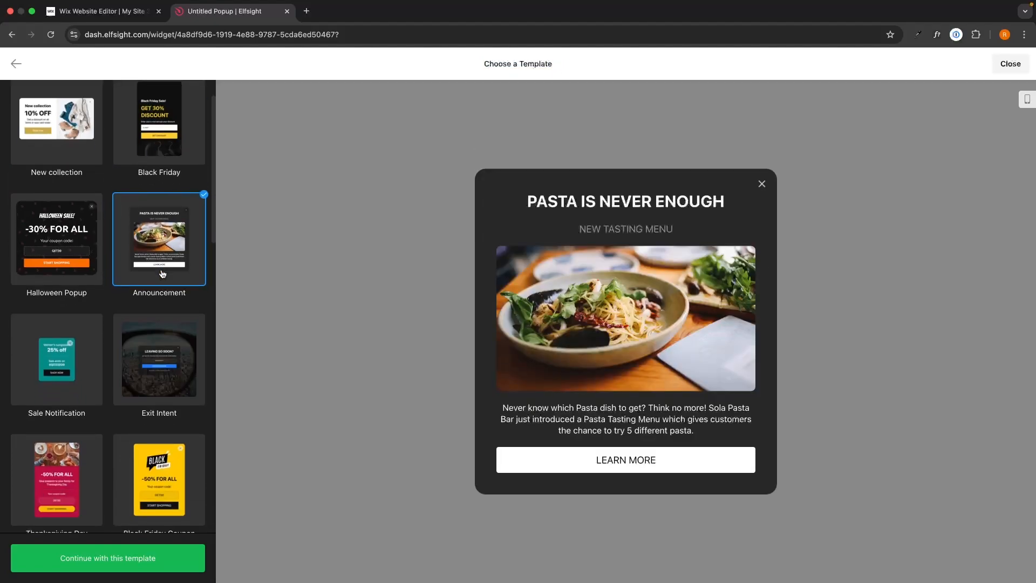
pyautogui.click(76, 337)
pyautogui.scroll(-2, 76, 336)
pyautogui.scroll(-5, 76, 337)
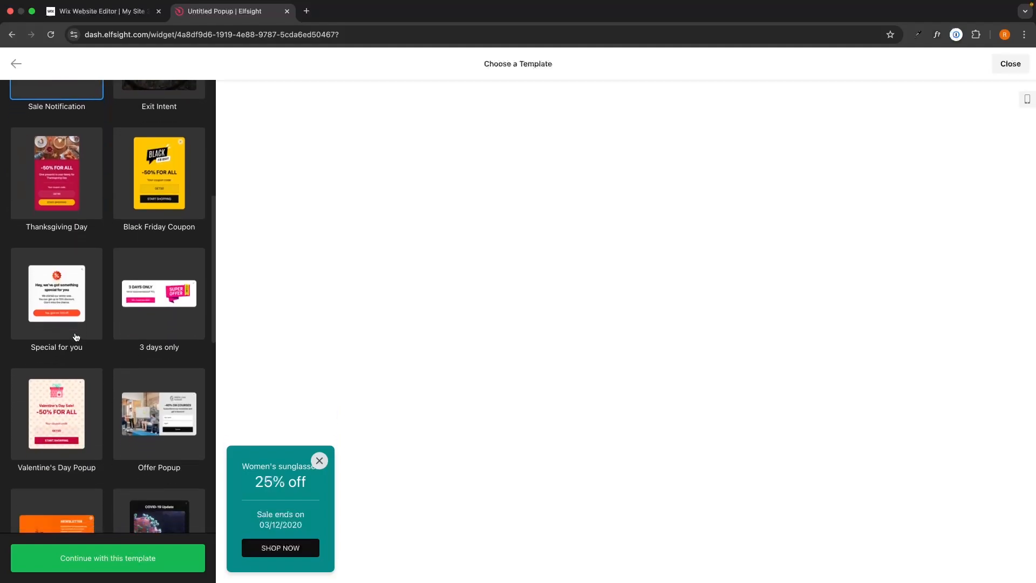
# - Compare the Offer Popup newsletter template with Black Friday Coupon, then build from Offer Popup
pyautogui.click(147, 382)
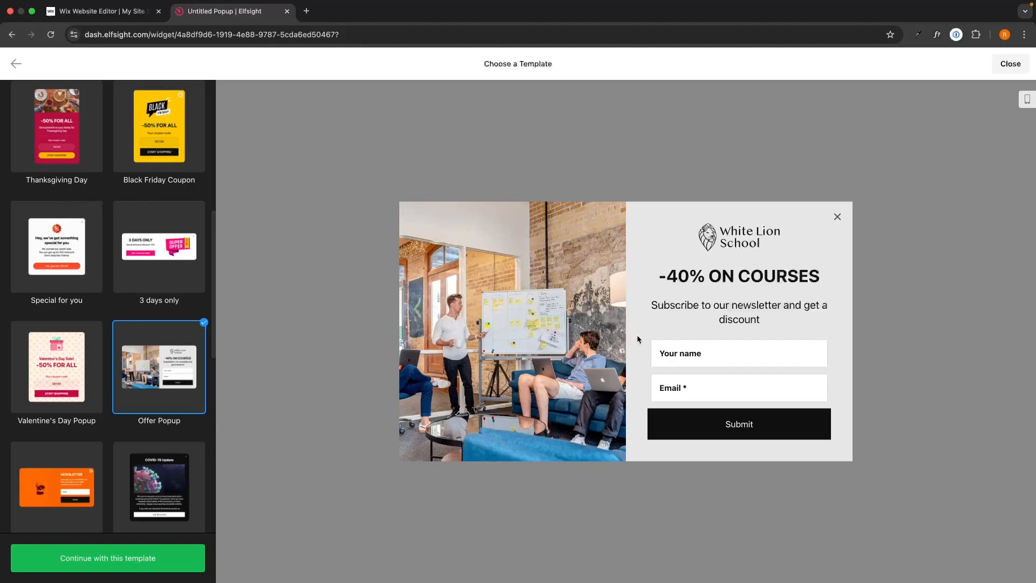
pyautogui.click(164, 148)
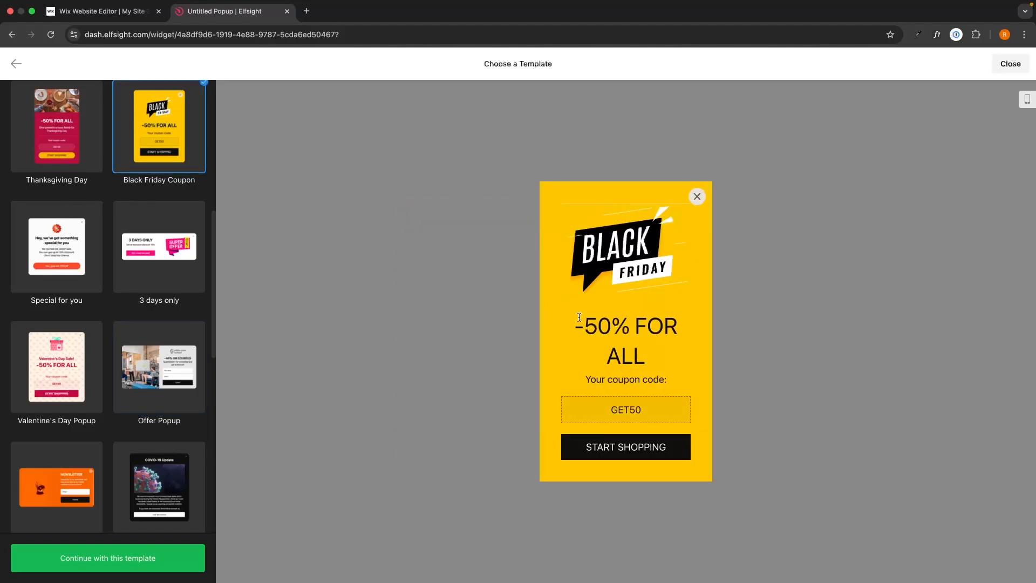
pyautogui.click(185, 349)
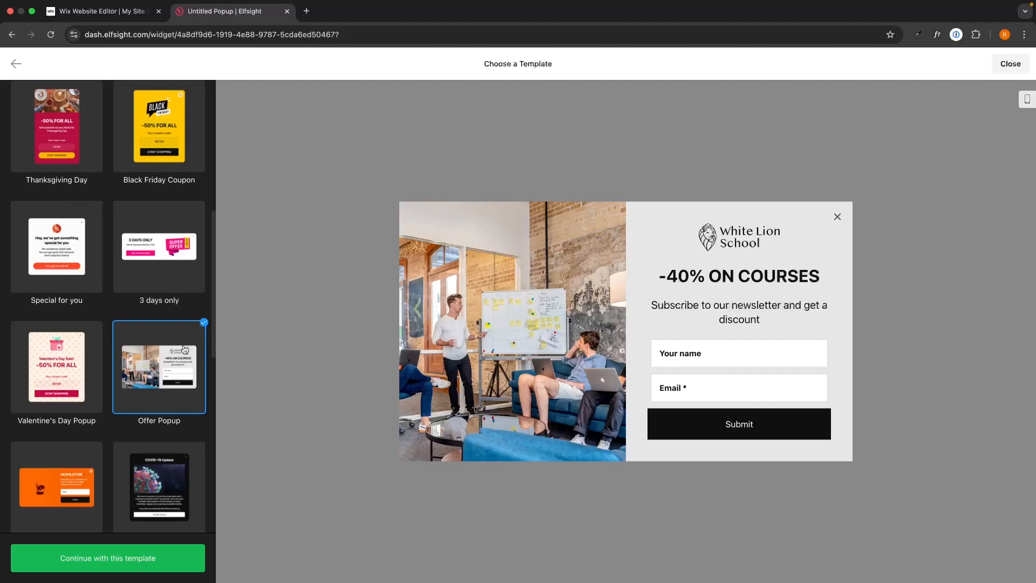
pyautogui.click(112, 551)
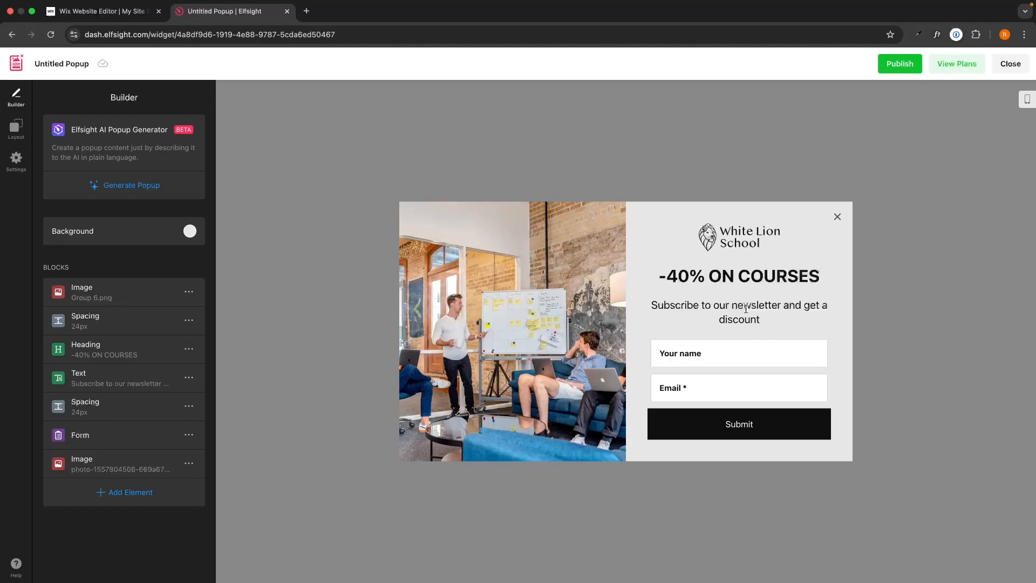
pyautogui.click(139, 354)
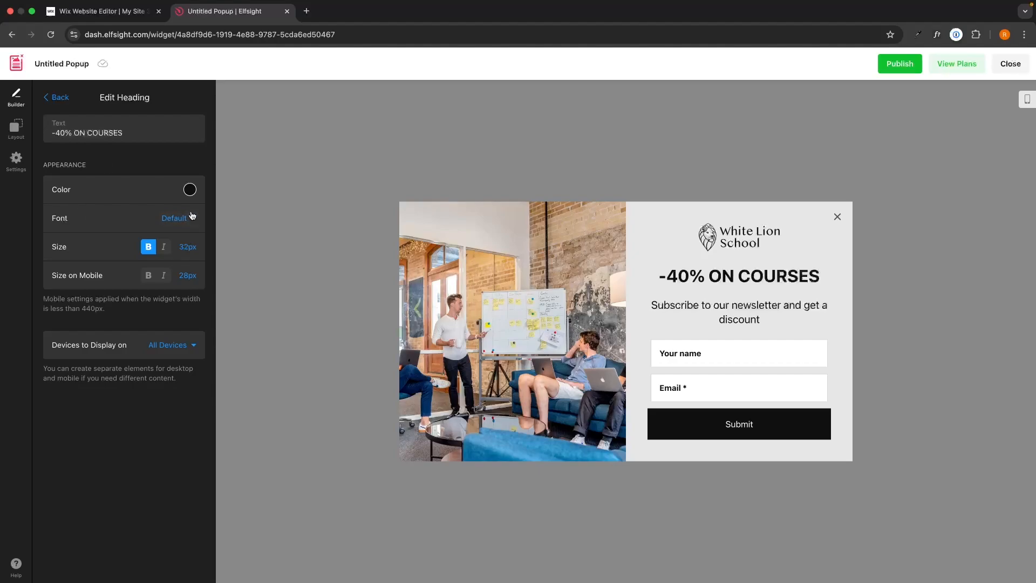
pyautogui.click(46, 106)
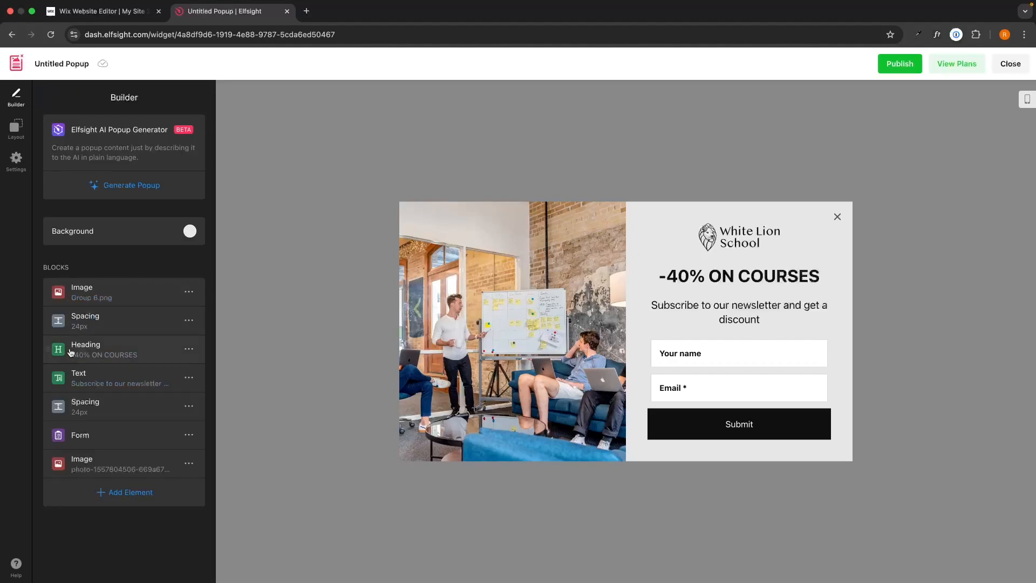
pyautogui.click(101, 296)
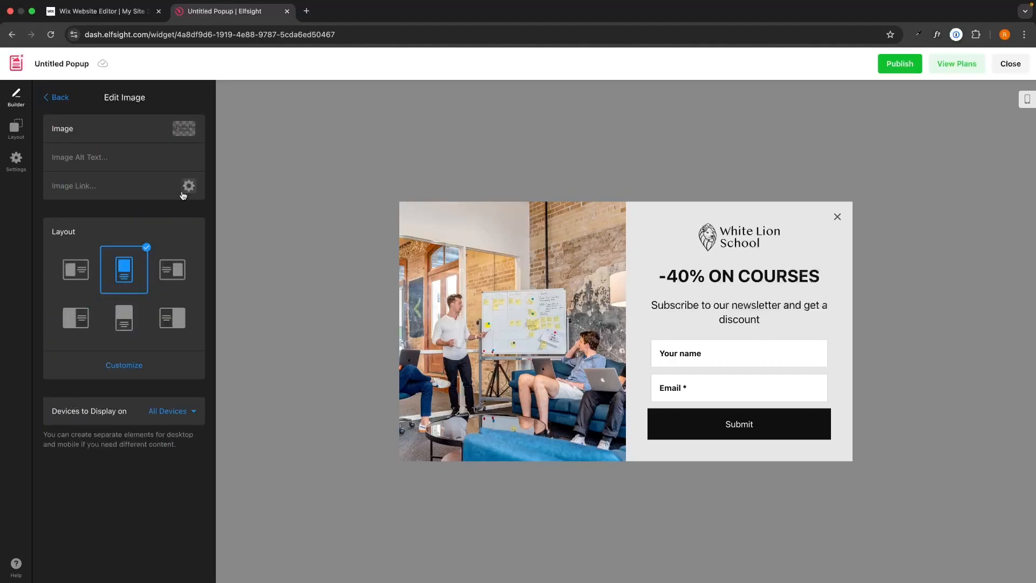
pyautogui.click(185, 130)
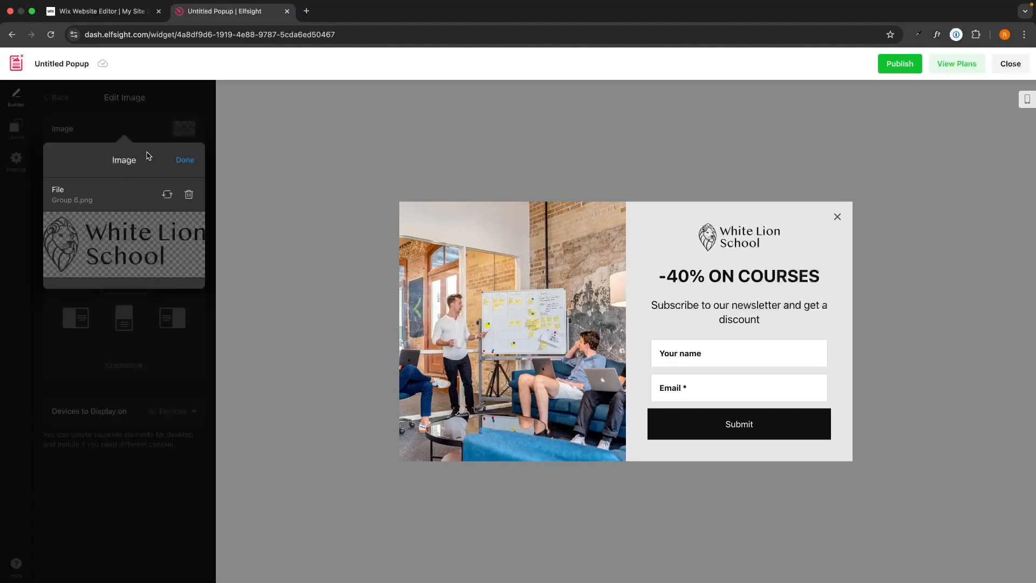
pyautogui.click(185, 160)
pyautogui.click(60, 102)
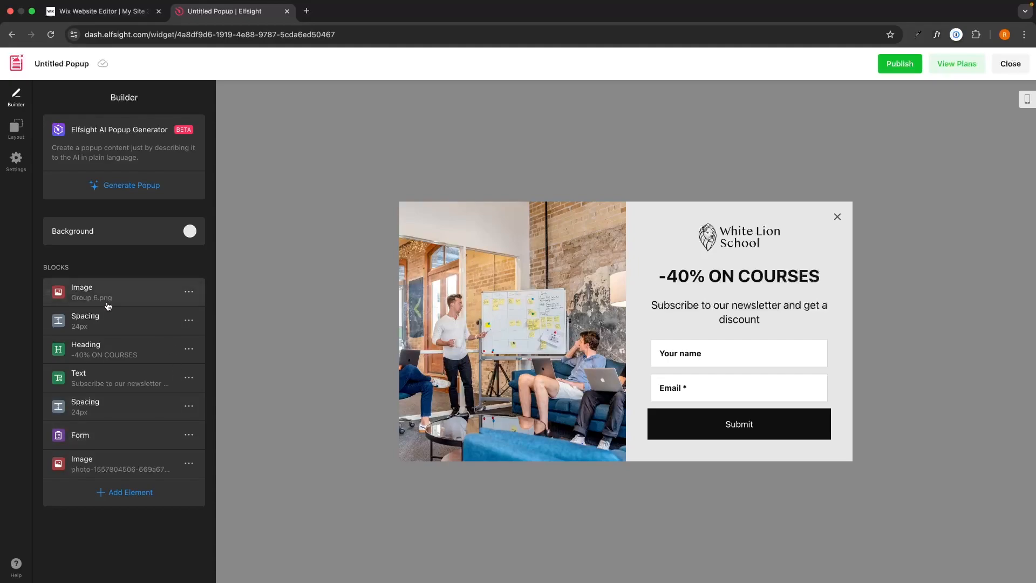
pyautogui.click(121, 493)
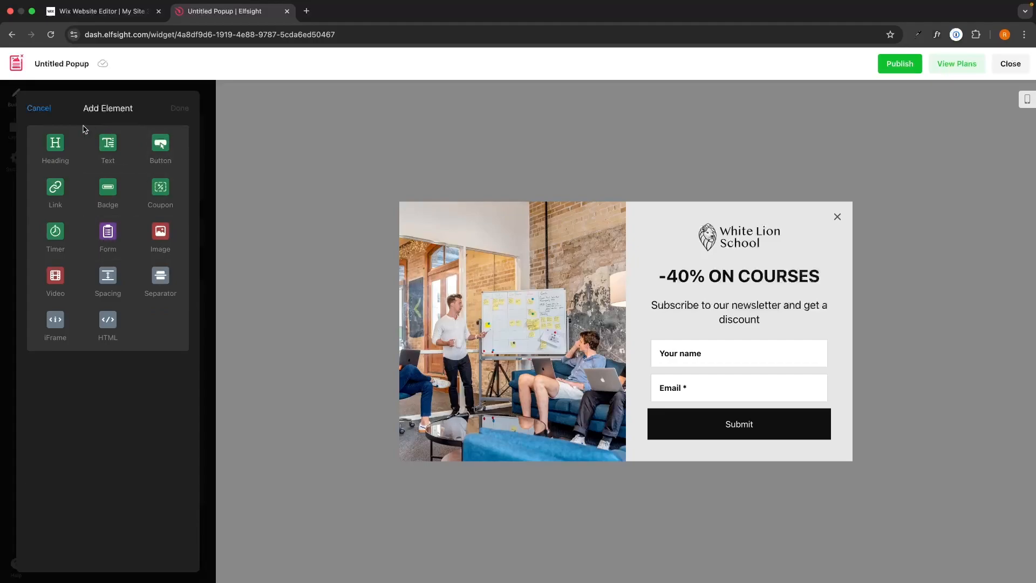
pyautogui.click(40, 109)
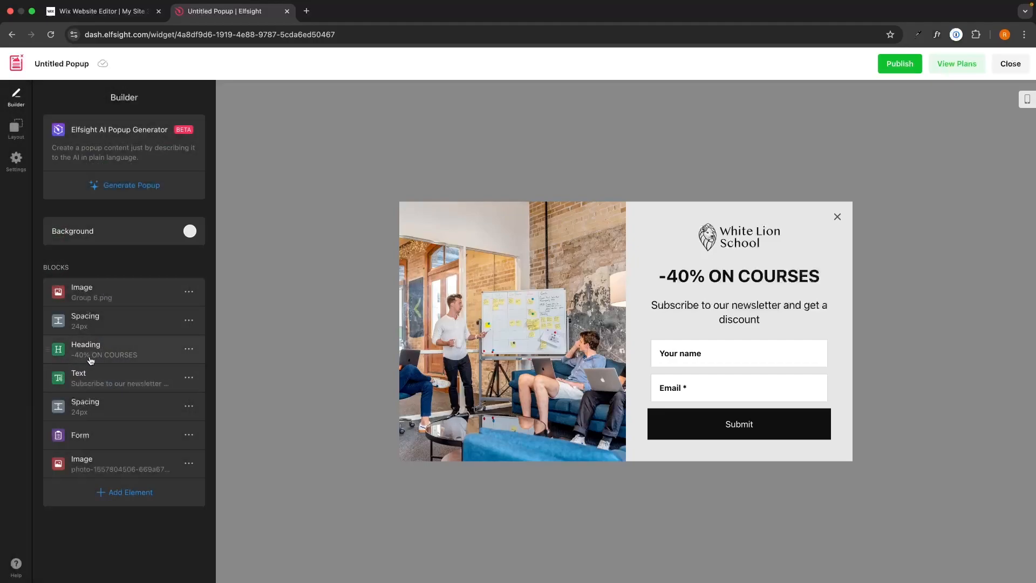
pyautogui.click(86, 434)
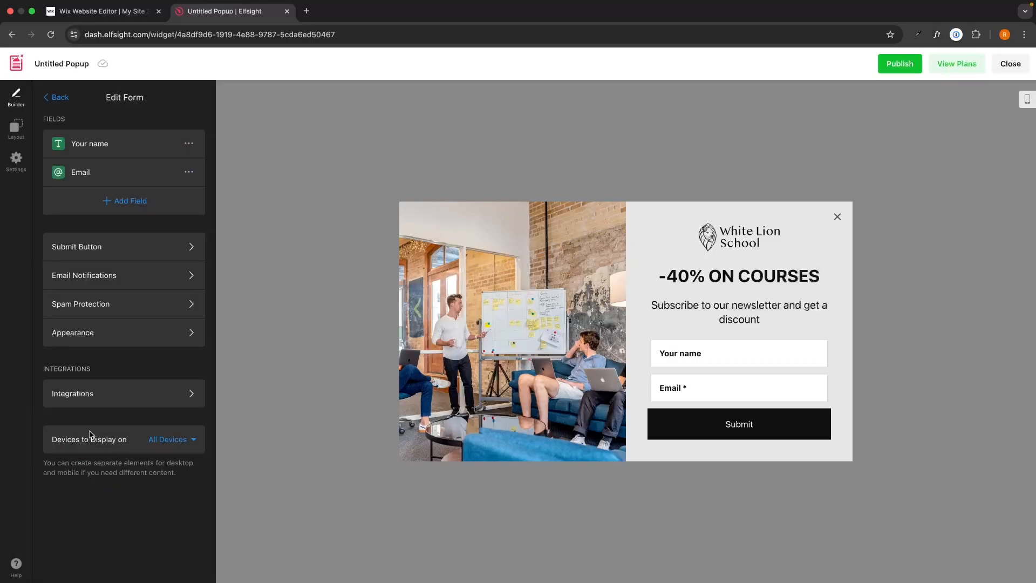
pyautogui.moveTo(42, 120); pyautogui.dragTo(75, 121)
pyautogui.click(79, 121)
pyautogui.click(117, 200)
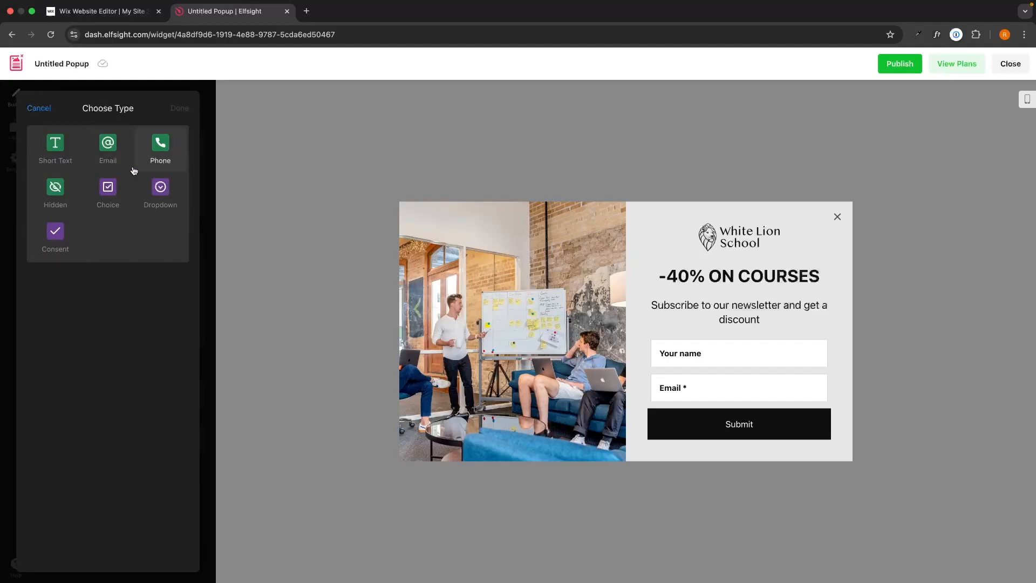
pyautogui.click(48, 109)
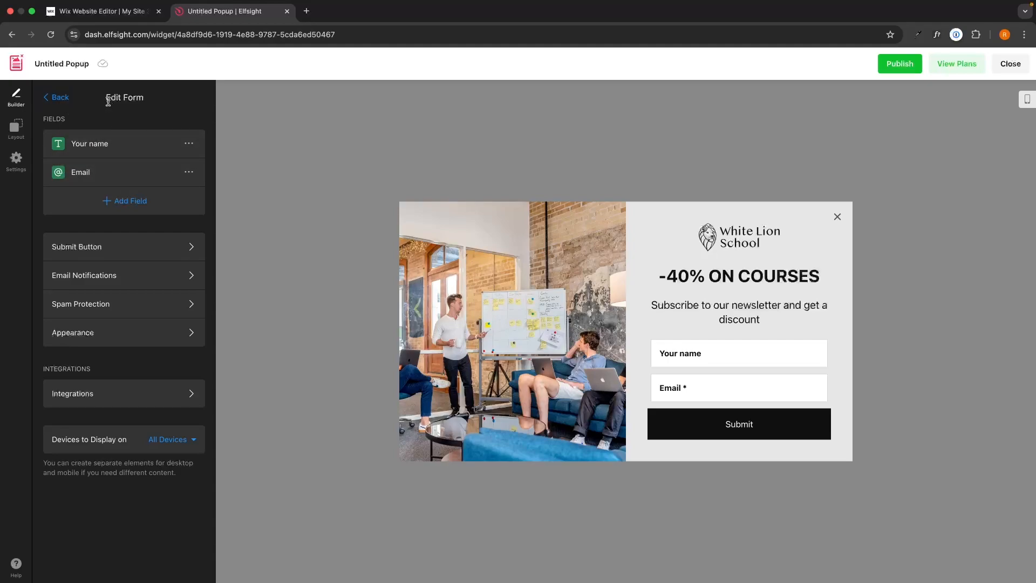
pyautogui.moveTo(106, 97); pyautogui.dragTo(143, 98)
pyautogui.click(156, 102)
pyautogui.click(102, 278)
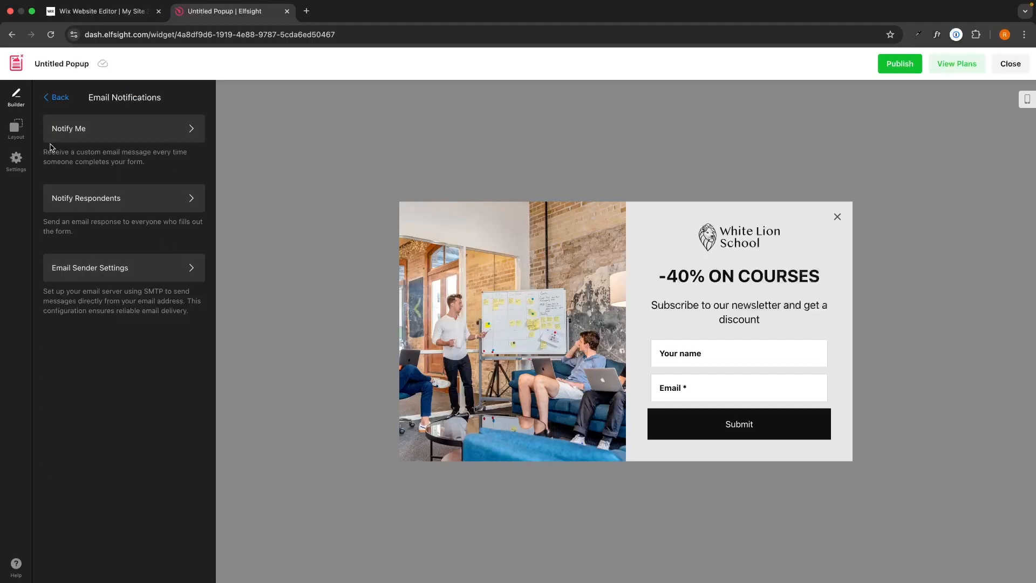
pyautogui.click(99, 139)
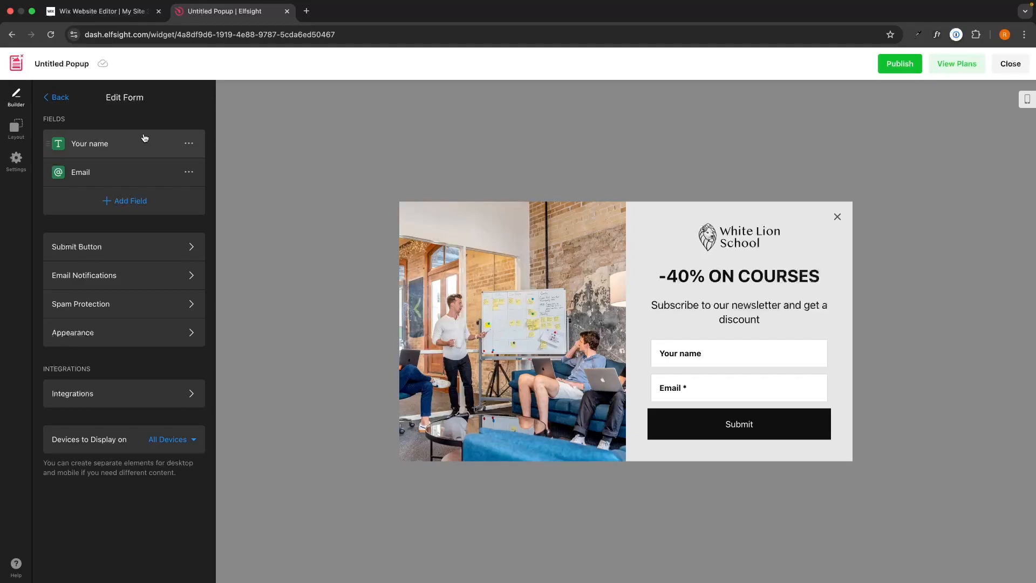
pyautogui.click(88, 388)
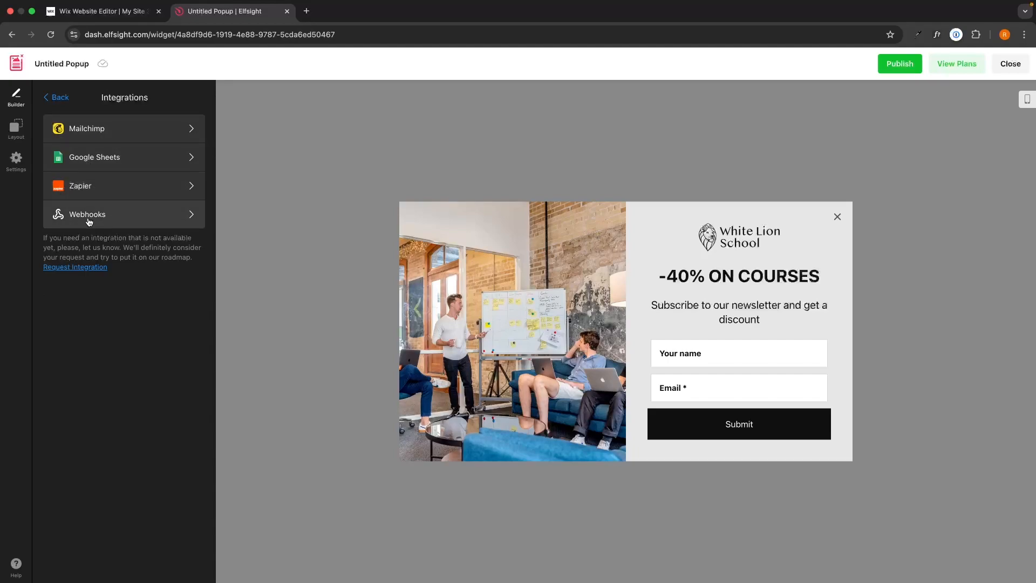
pyautogui.click(70, 99)
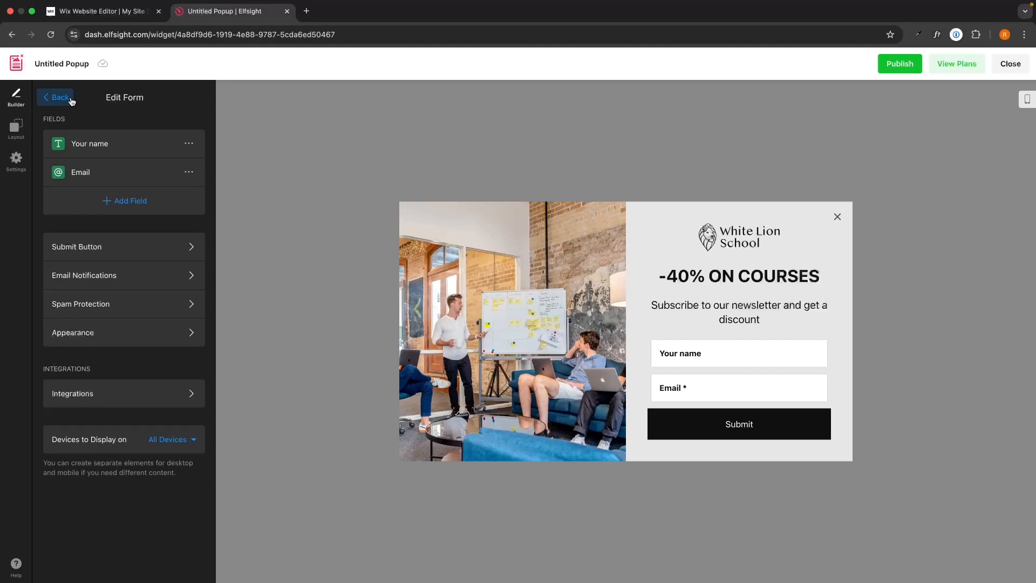
# - Turn on email notifications to the form owner for every new submission
pyautogui.click(80, 280)
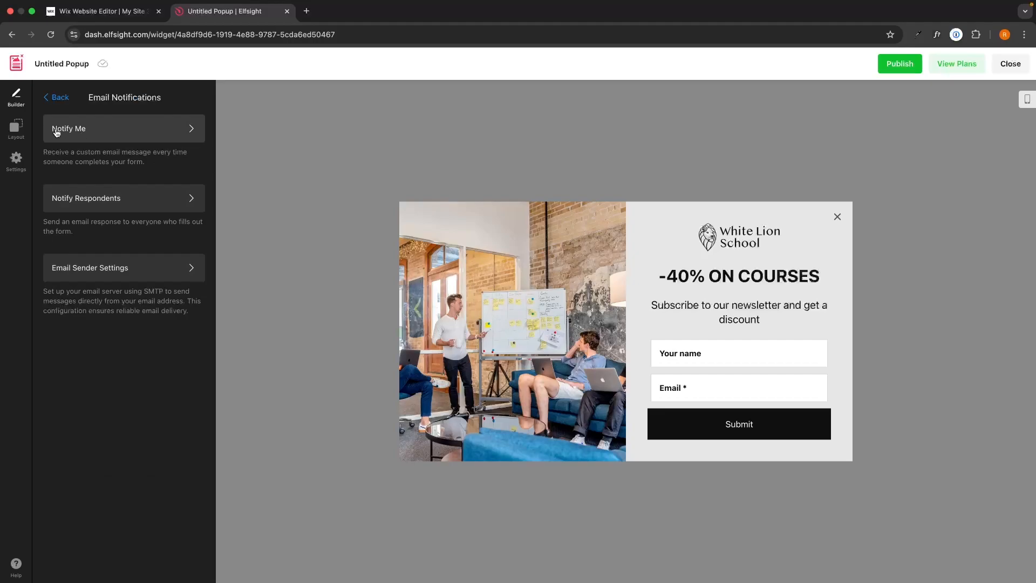
pyautogui.click(78, 132)
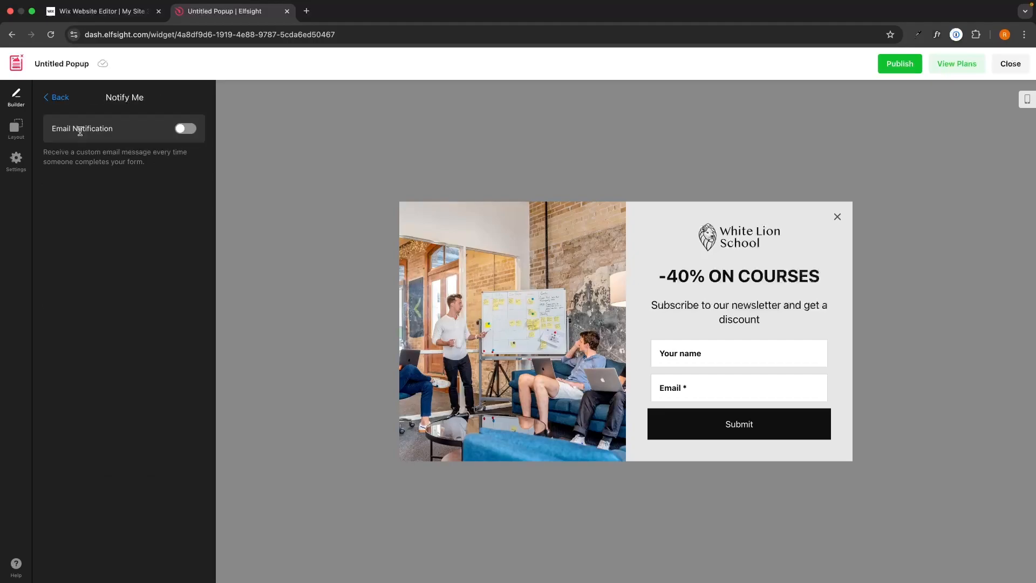
pyautogui.click(185, 127)
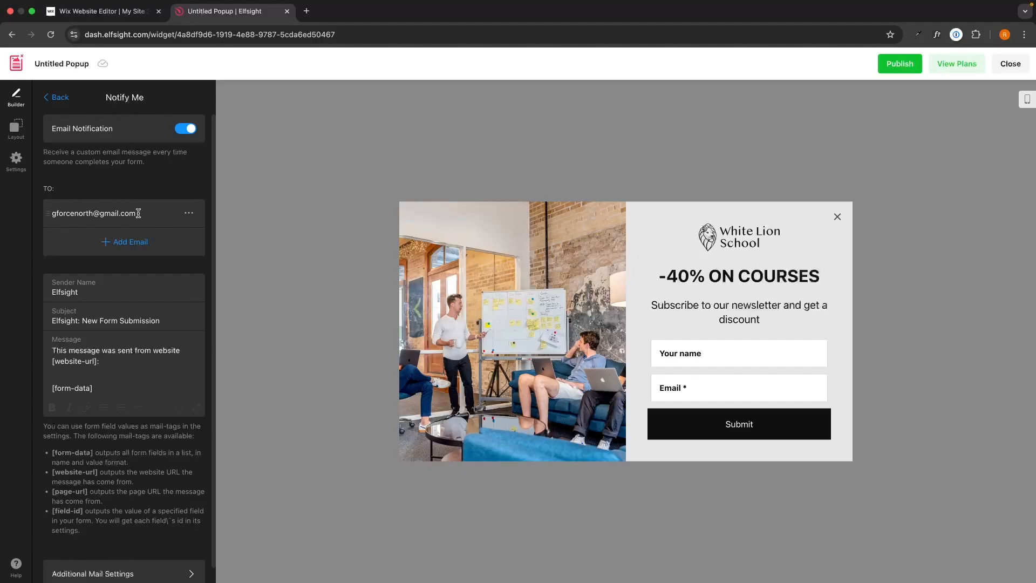
pyautogui.moveTo(137, 212); pyautogui.dragTo(51, 212)
pyautogui.click(104, 190)
# - Back out of the notification settings to the builder's main list
pyautogui.click(58, 98)
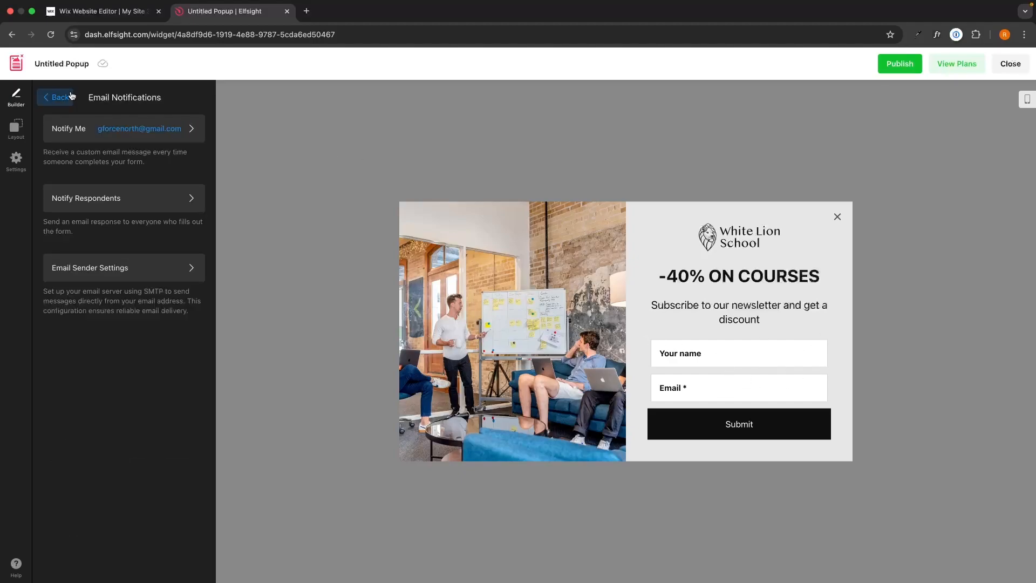
pyautogui.click(54, 100)
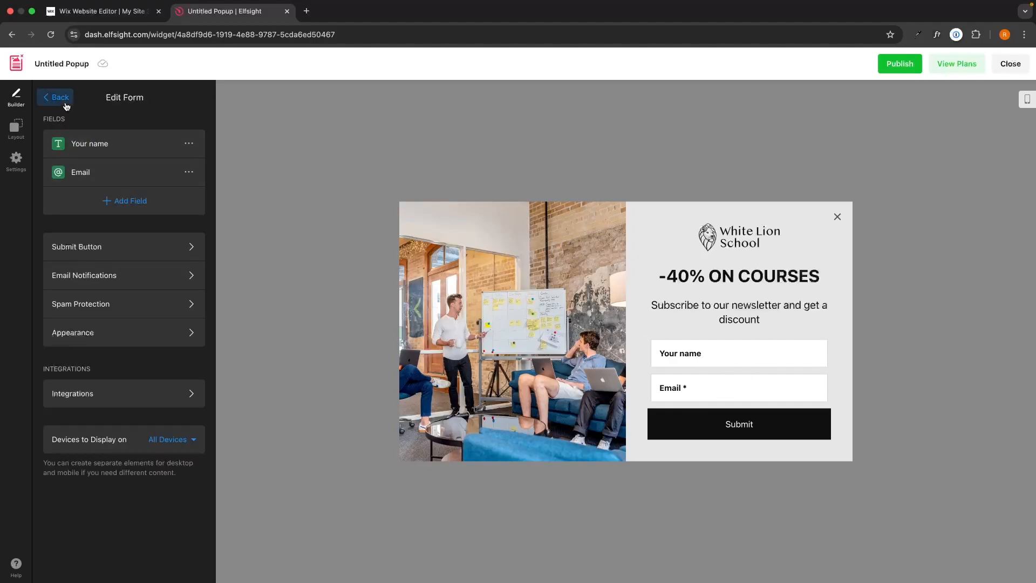
pyautogui.click(58, 98)
# - Try the right-side pane, top bar and bottom-right slide-in layouts, then return to Modal
pyautogui.click(16, 128)
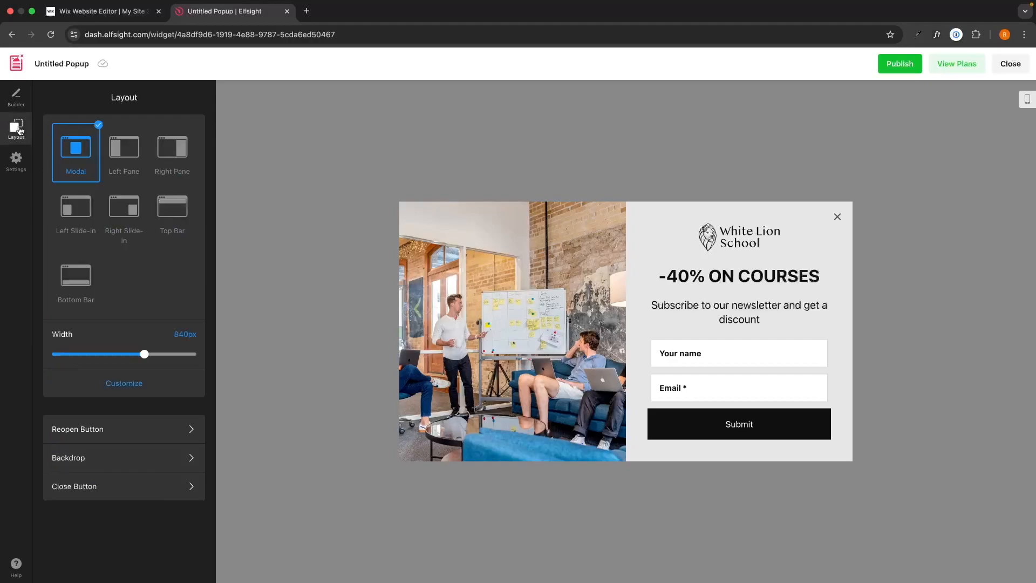
pyautogui.click(172, 162)
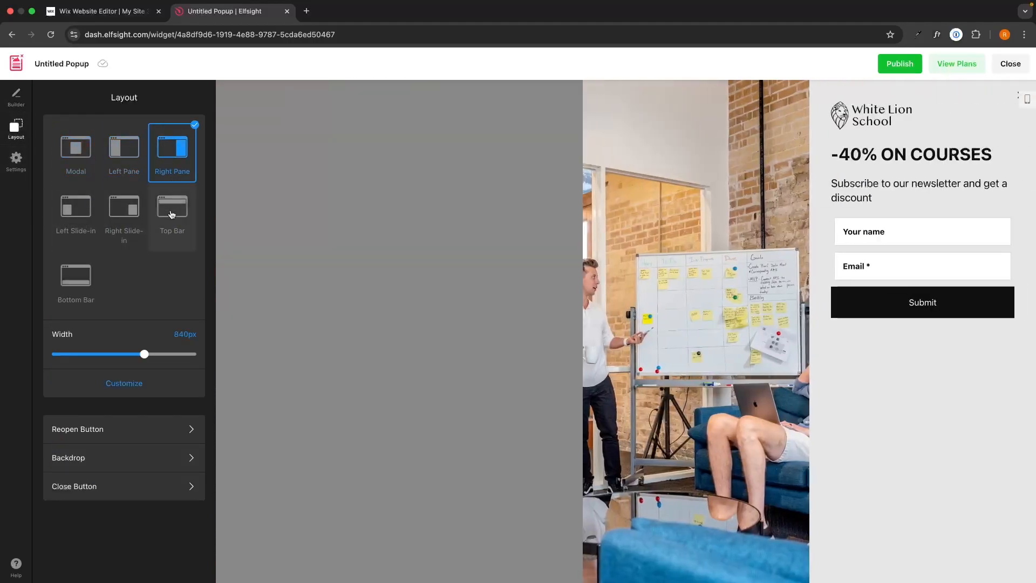
pyautogui.click(172, 207)
pyautogui.click(125, 211)
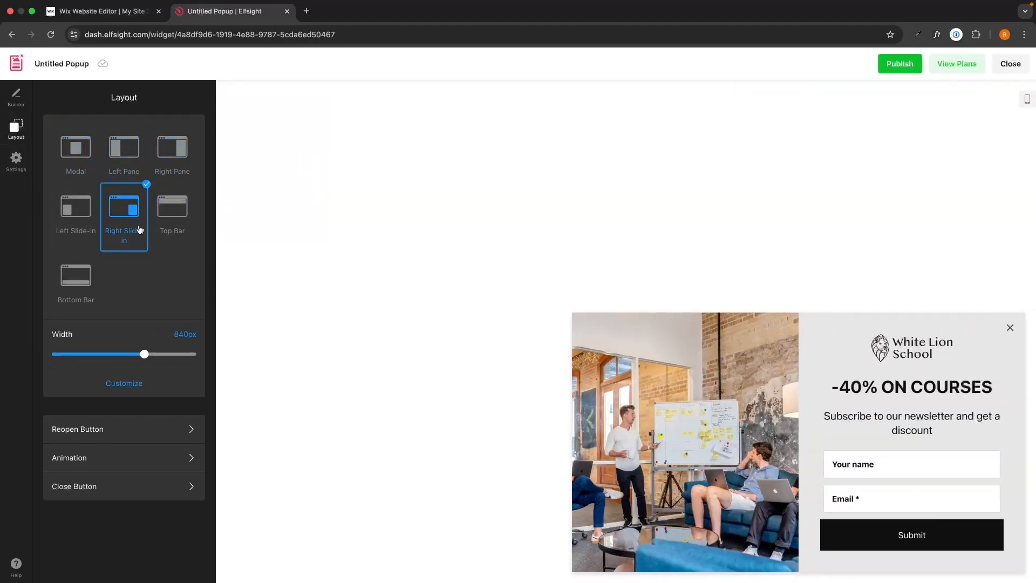
pyautogui.click(93, 174)
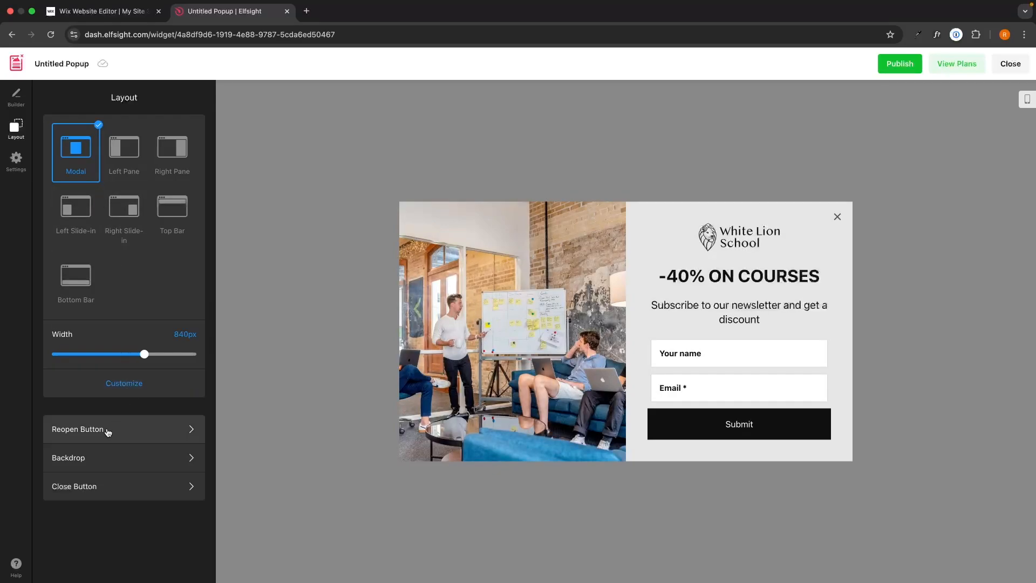
# - Preview the Reopen Button by enabling it, then switch it back off
pyautogui.click(176, 430)
pyautogui.click(185, 128)
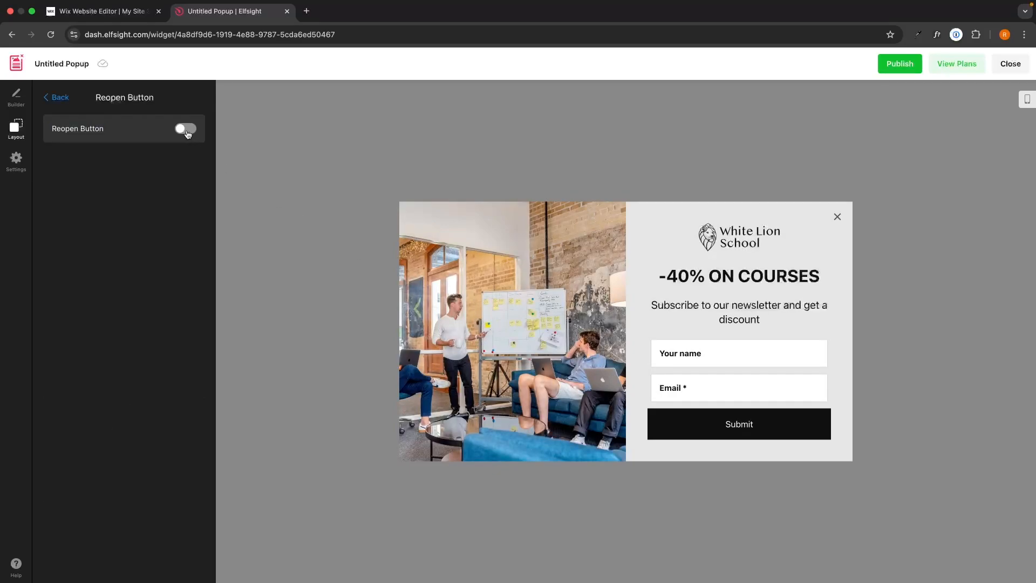
pyautogui.click(837, 218)
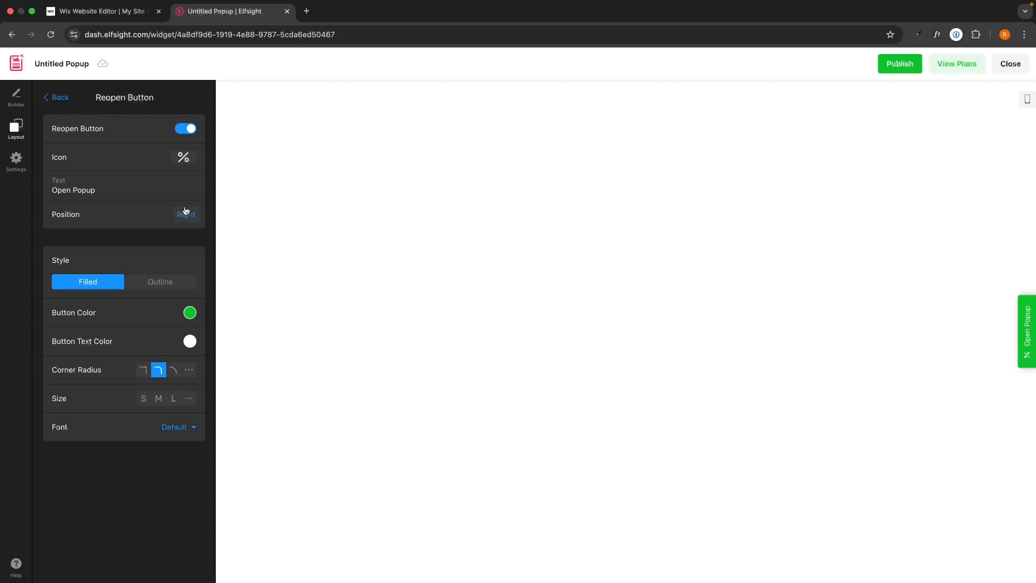
pyautogui.click(183, 129)
pyautogui.click(60, 97)
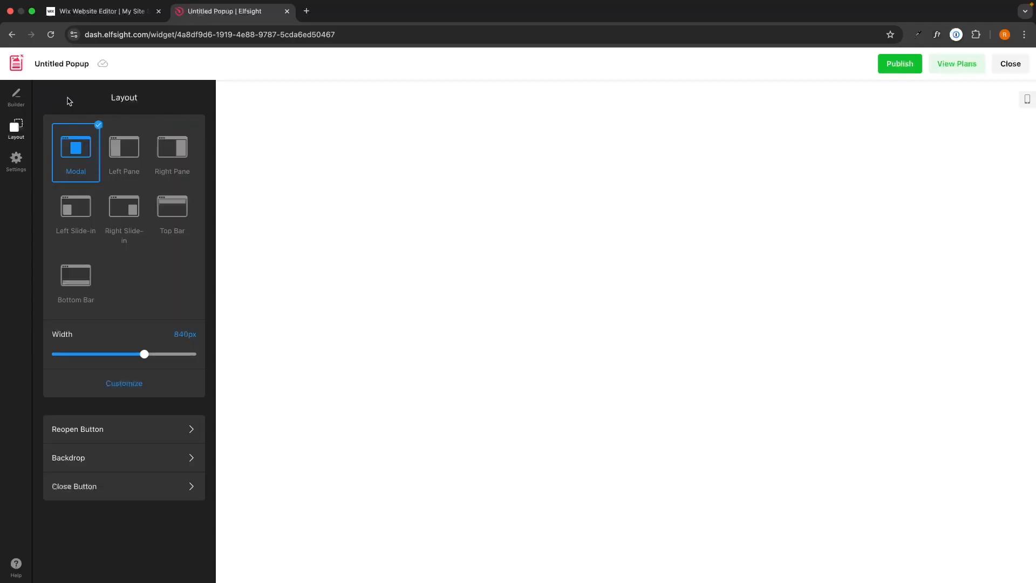
# - Check the Backdrop settings and keep the Close Button enabled after toggling it
pyautogui.click(131, 448)
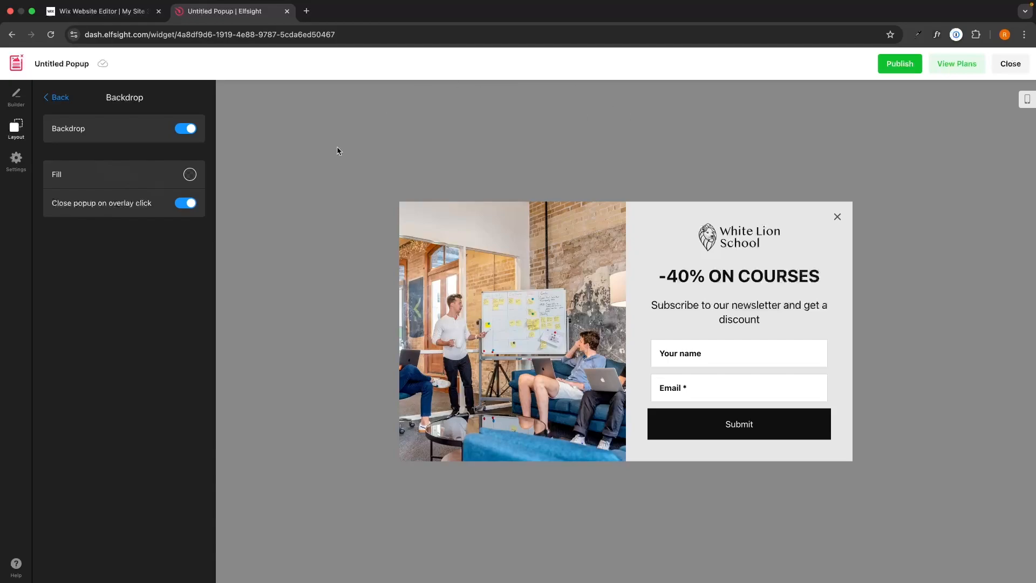
pyautogui.click(58, 98)
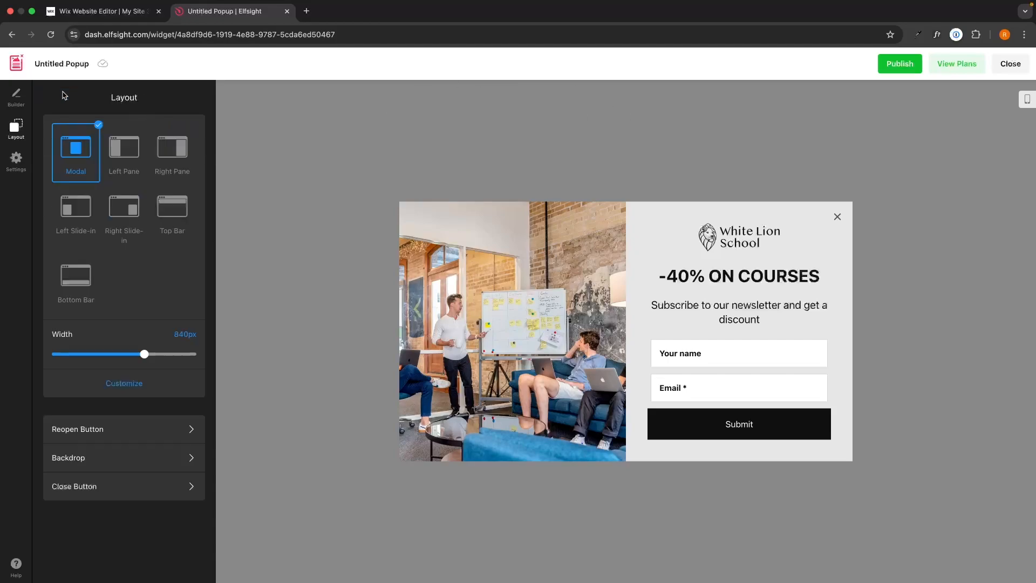
pyautogui.click(134, 485)
pyautogui.click(192, 129)
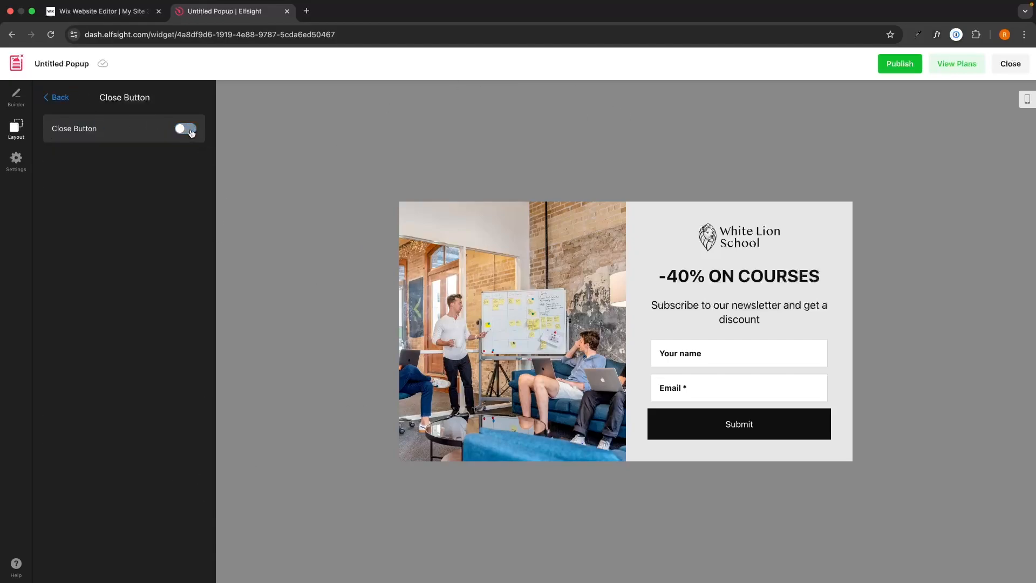
pyautogui.click(192, 130)
pyautogui.click(56, 97)
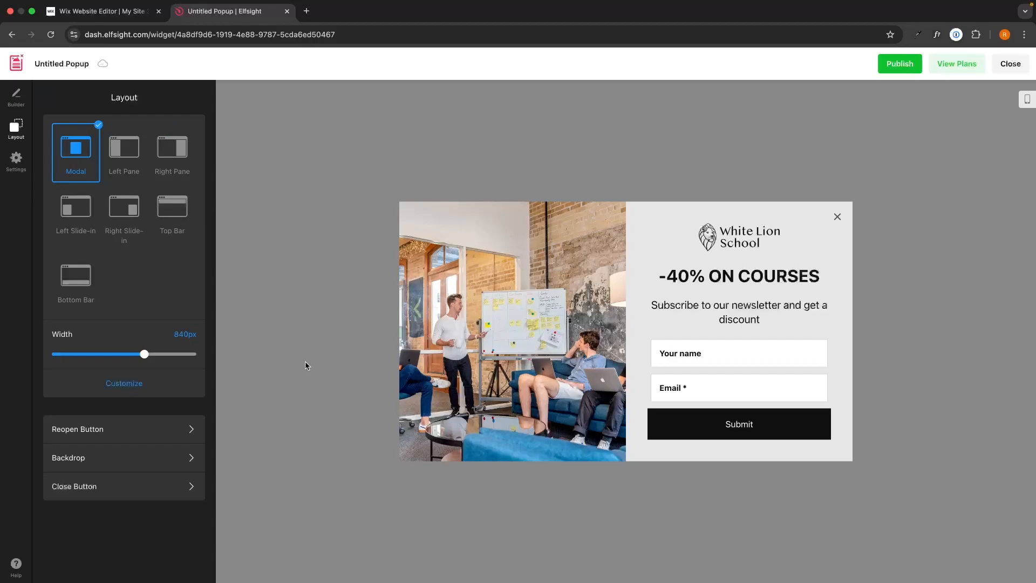
pyautogui.click(16, 161)
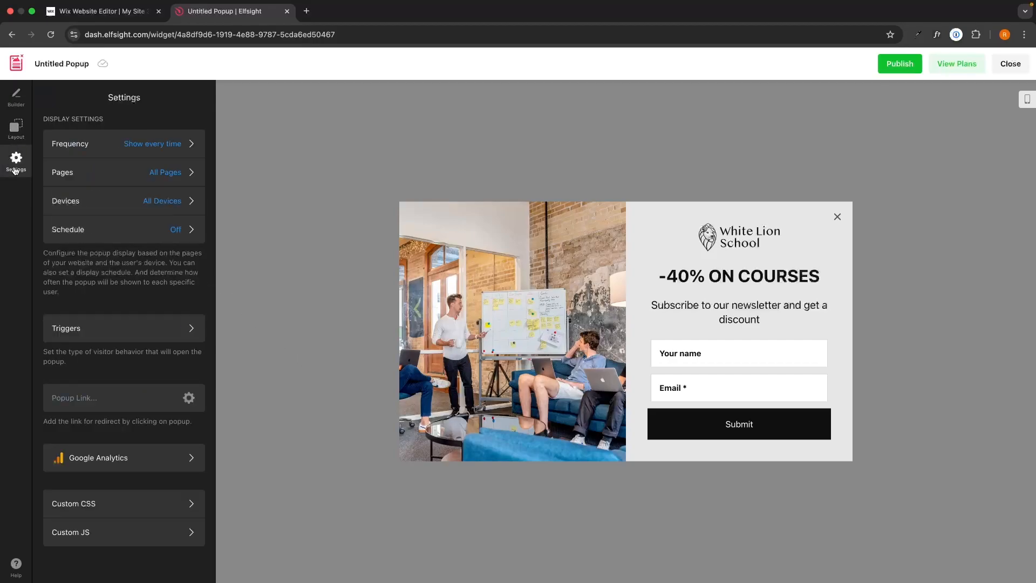
# - Review the display frequency, pages and devices settings, leaving the defaults
pyautogui.click(87, 143)
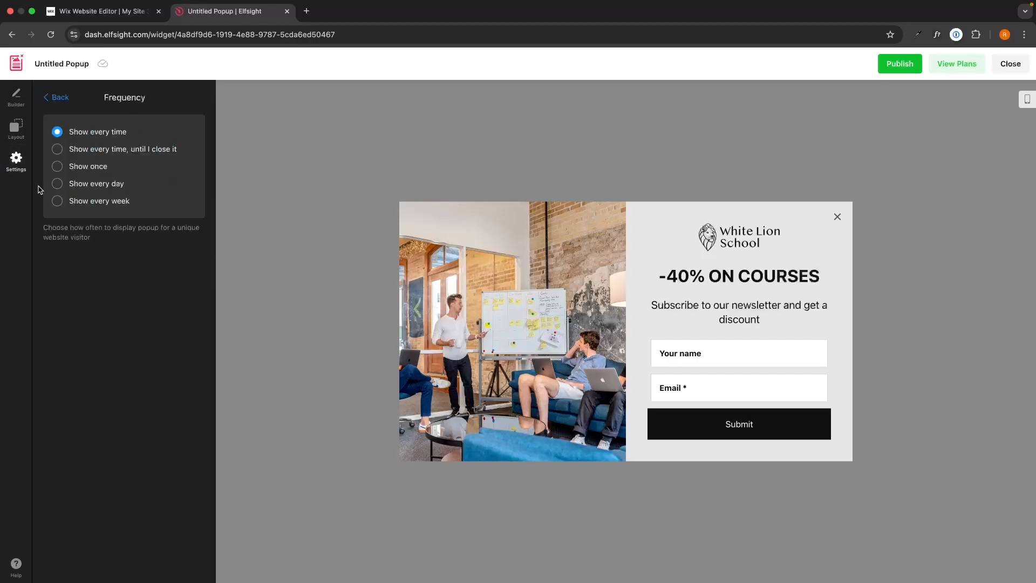
pyautogui.click(58, 98)
pyautogui.click(95, 168)
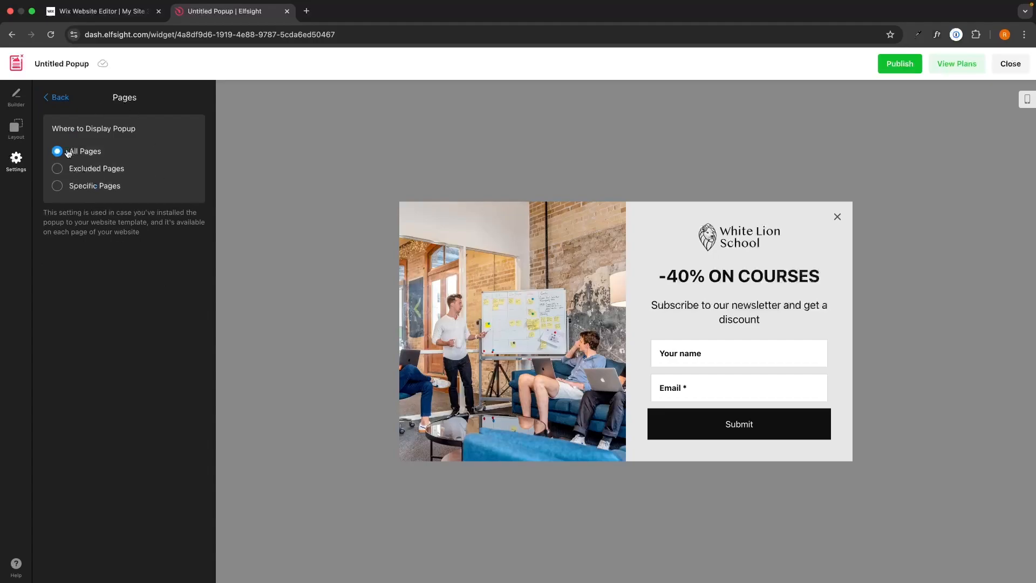
pyautogui.click(57, 98)
pyautogui.click(87, 197)
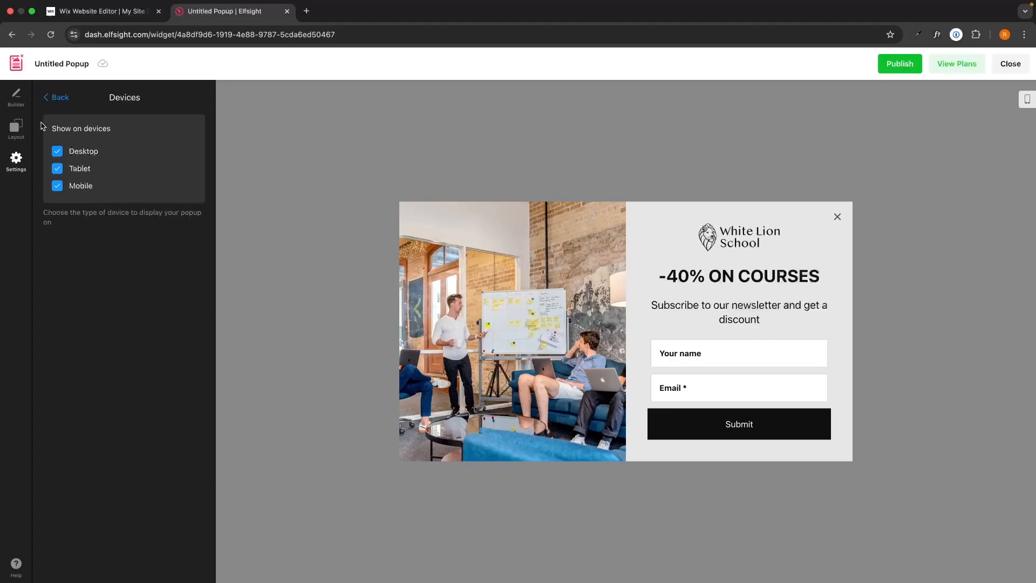
pyautogui.click(56, 98)
# - Switch the popup's display schedule On and go into the Triggers settings
pyautogui.click(116, 233)
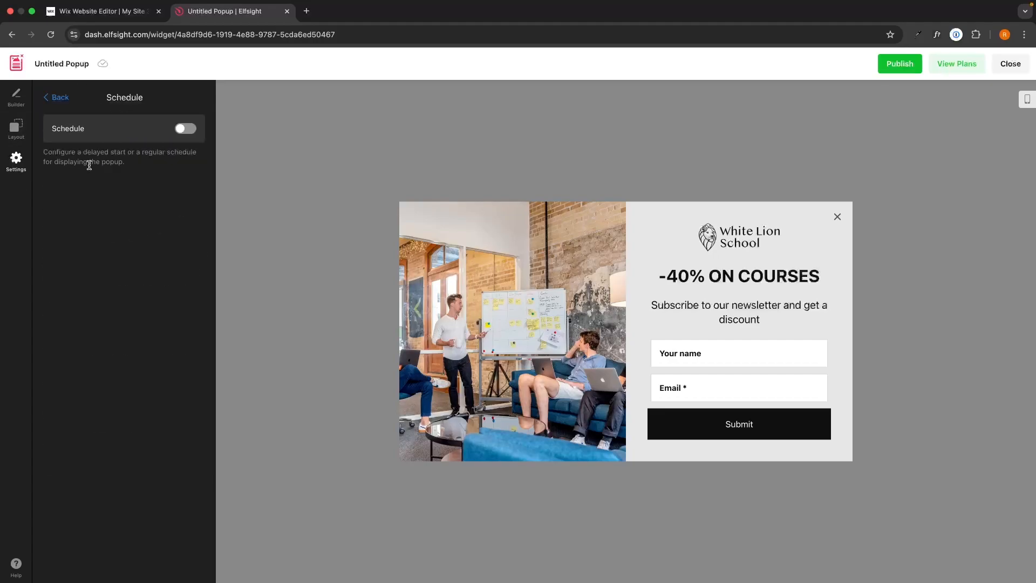
pyautogui.click(186, 130)
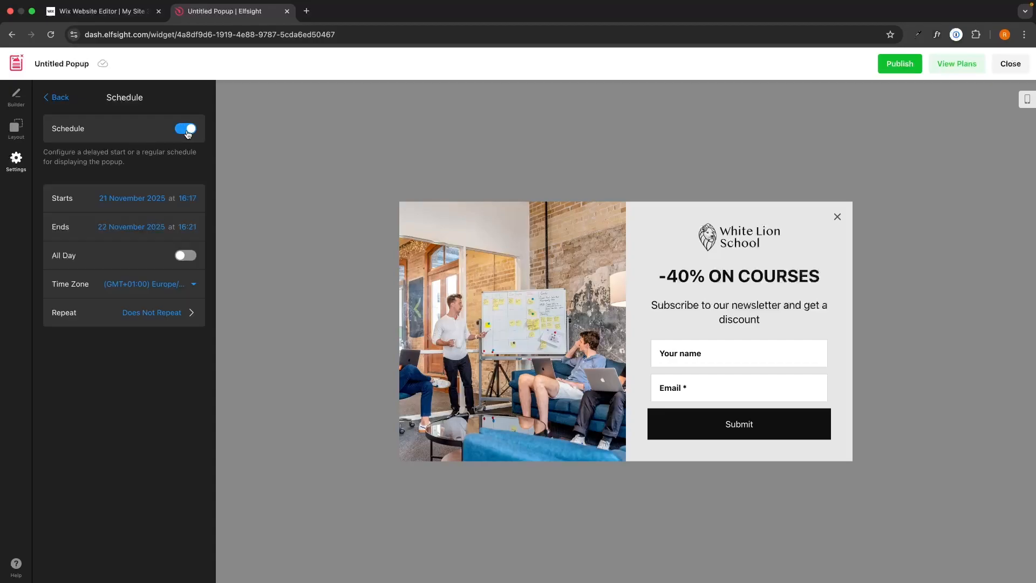
pyautogui.click(56, 97)
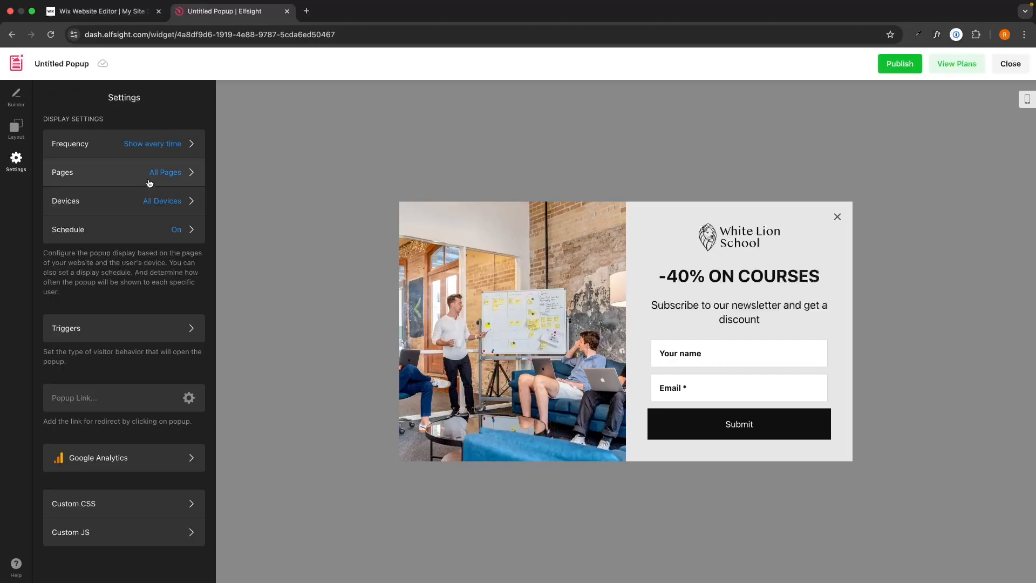
pyautogui.click(87, 329)
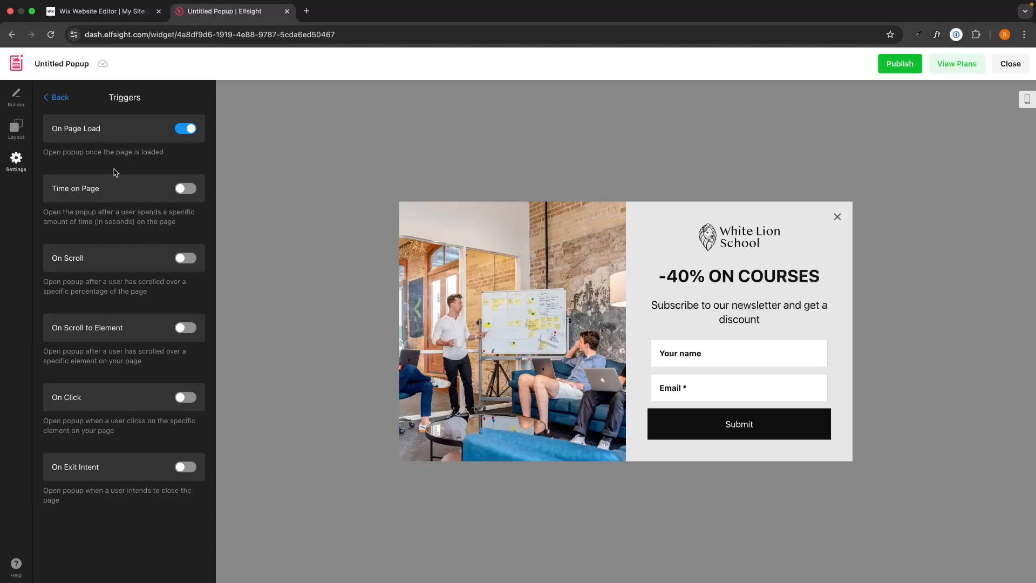
# - Toggle Time on Page on and off, keep On Page Load as the only trigger, and publish
pyautogui.click(183, 189)
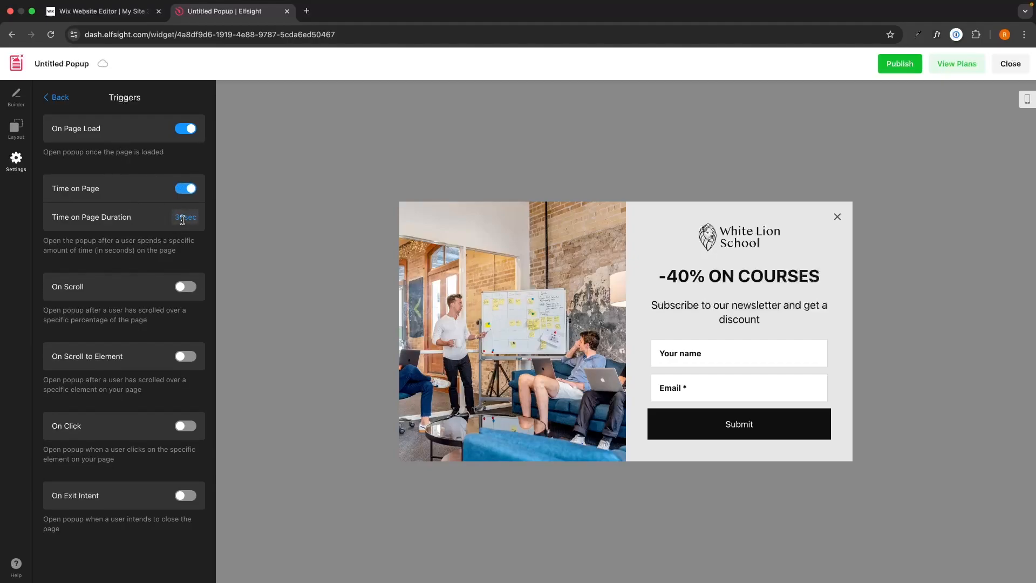
pyautogui.click(186, 194)
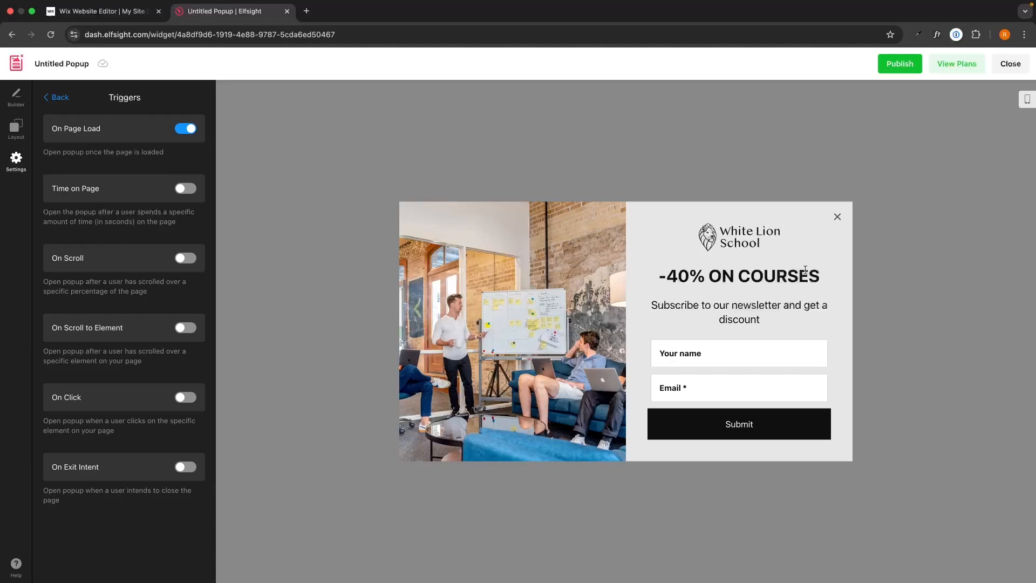
pyautogui.click(899, 64)
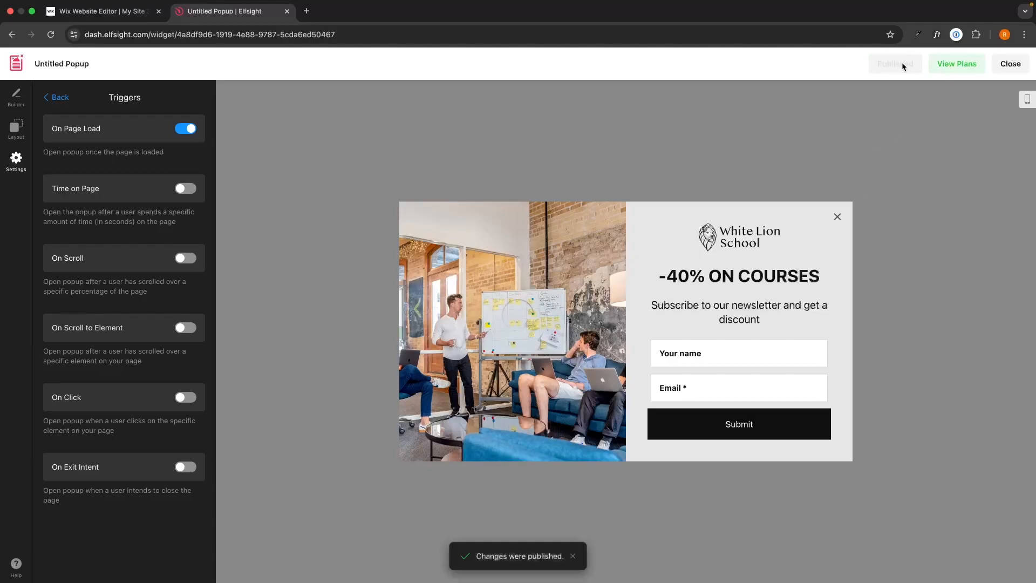
# - Publish, then review the pricing plans and stay on the Free plan
pyautogui.click(964, 67)
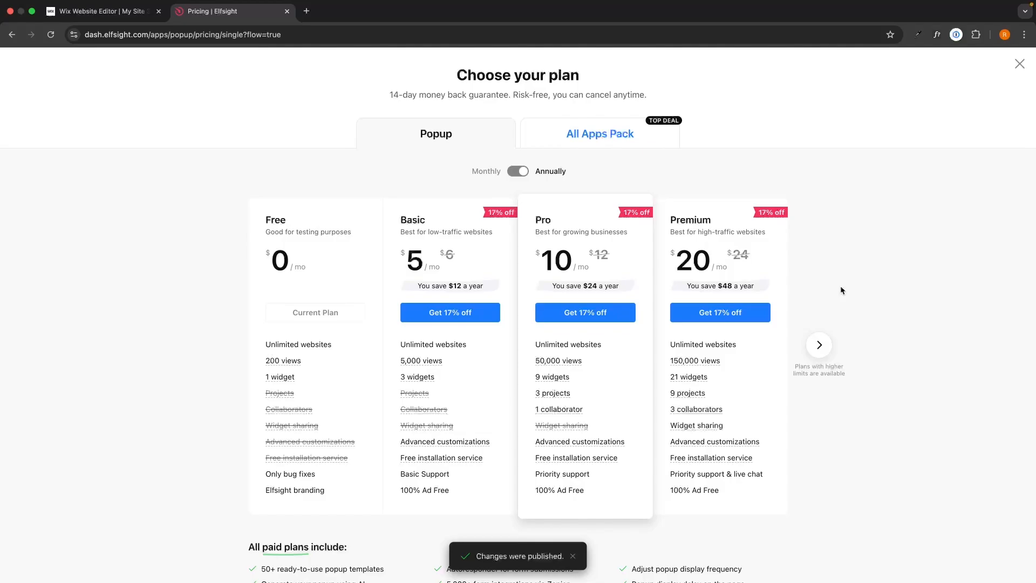
pyautogui.moveTo(247, 215); pyautogui.dragTo(325, 268)
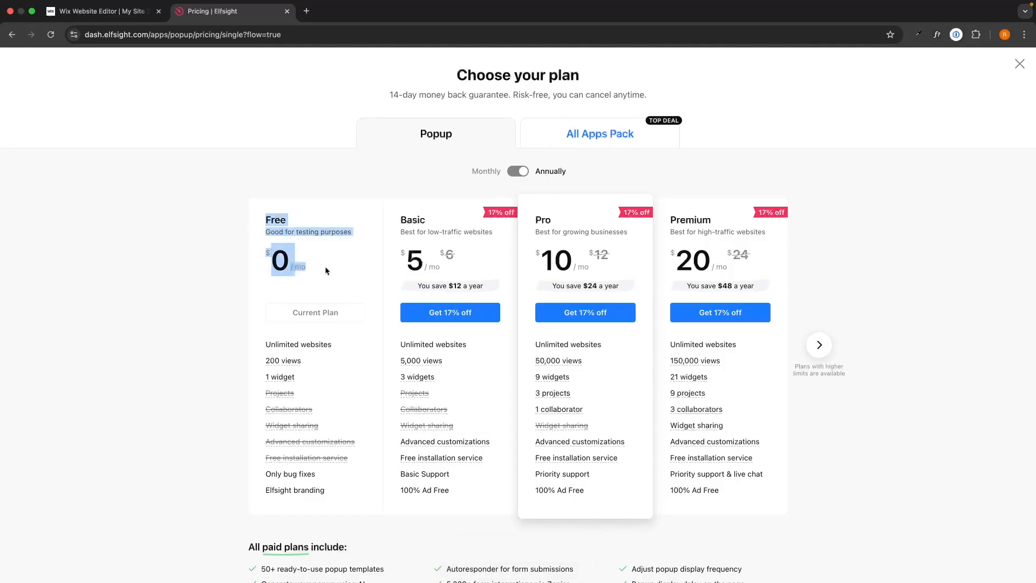
pyautogui.click(326, 268)
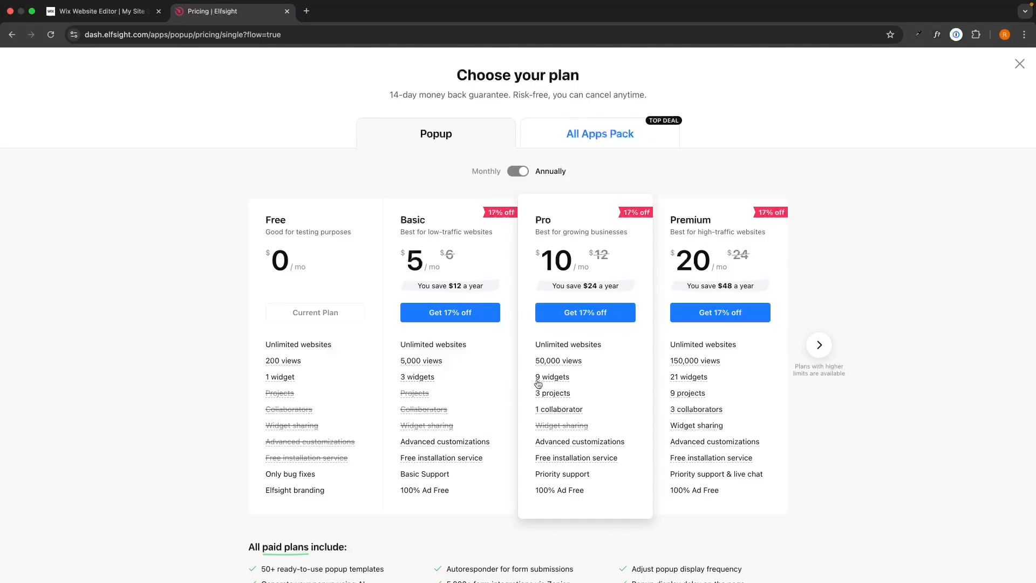
pyautogui.moveTo(525, 357)
# - Close the plans page, copy the Untitled Popup's embed script, and switch to the Wix editor
pyautogui.click(1019, 64)
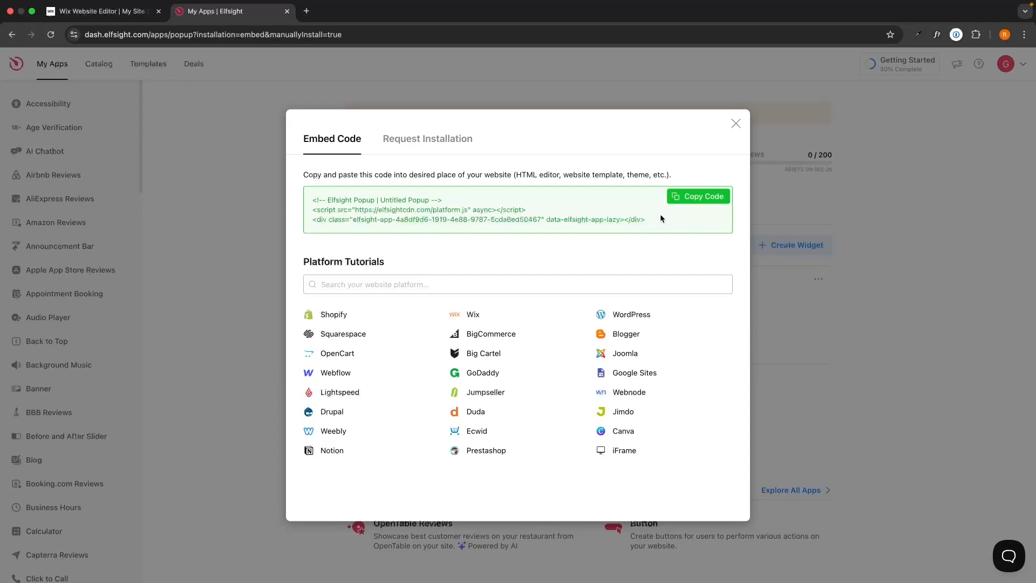
pyautogui.moveTo(649, 219); pyautogui.dragTo(676, 245)
pyautogui.click(289, 194)
pyautogui.click(664, 244)
pyautogui.click(711, 197)
pyautogui.click(130, 13)
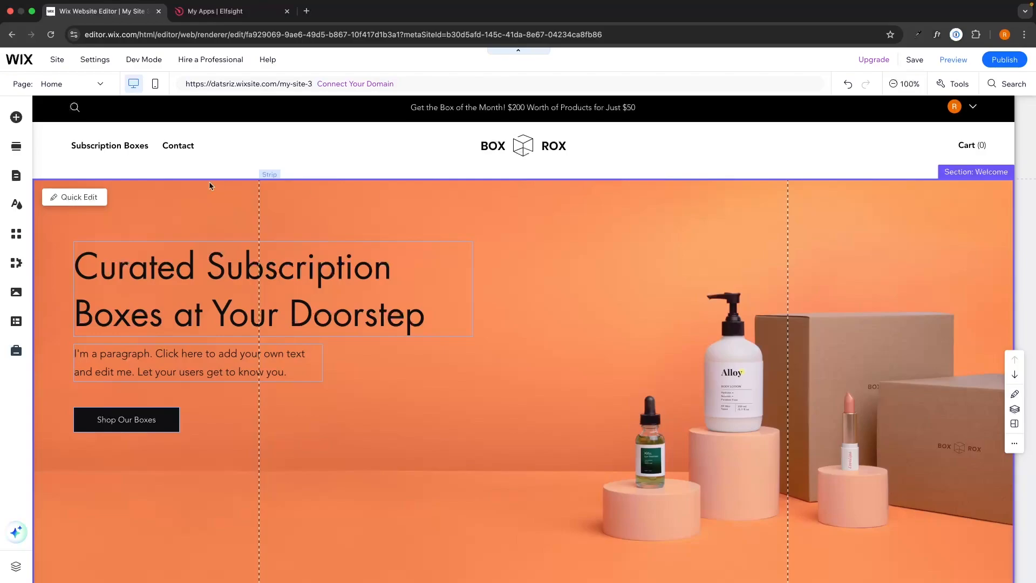
# - Add an empty Embed HTML element from Popular Embeds to the Home page's Welcome section
pyautogui.click(17, 118)
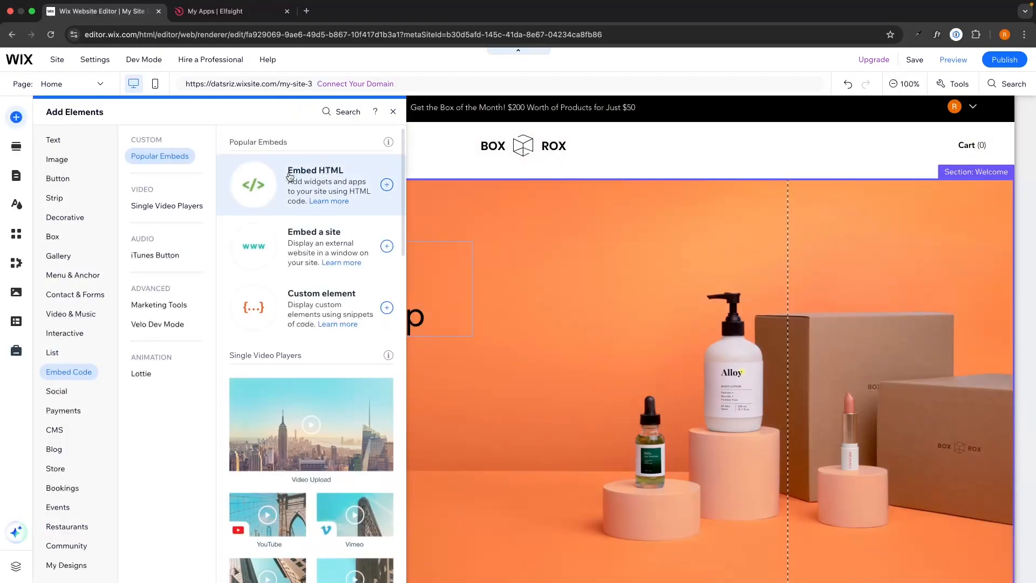
pyautogui.click(56, 141)
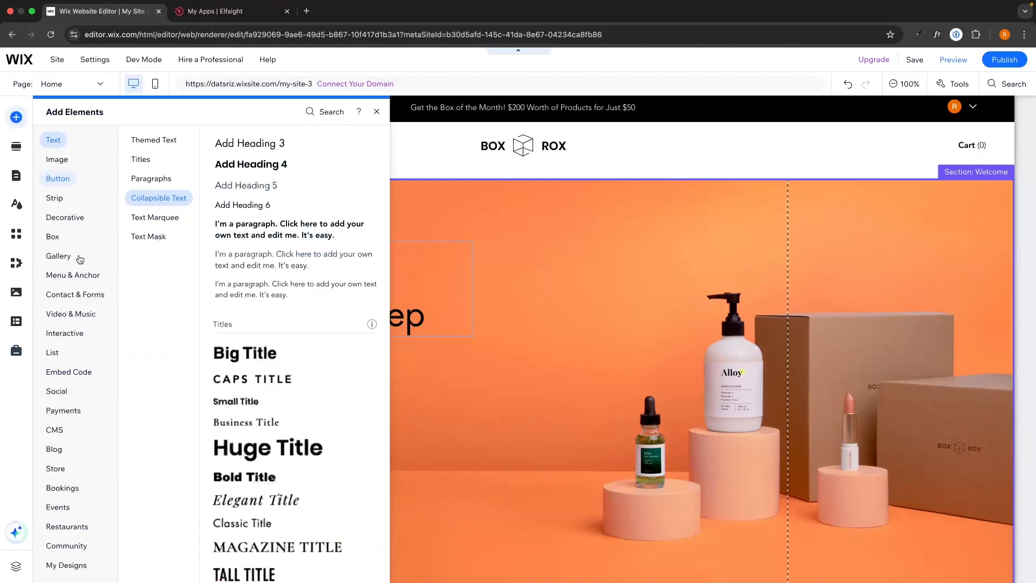
pyautogui.click(64, 372)
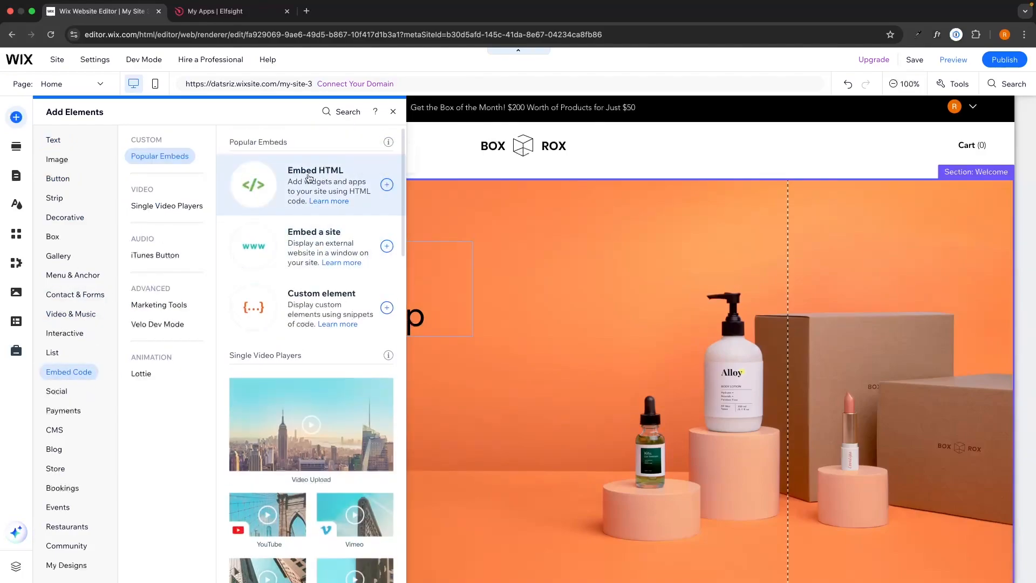
pyautogui.click(388, 185)
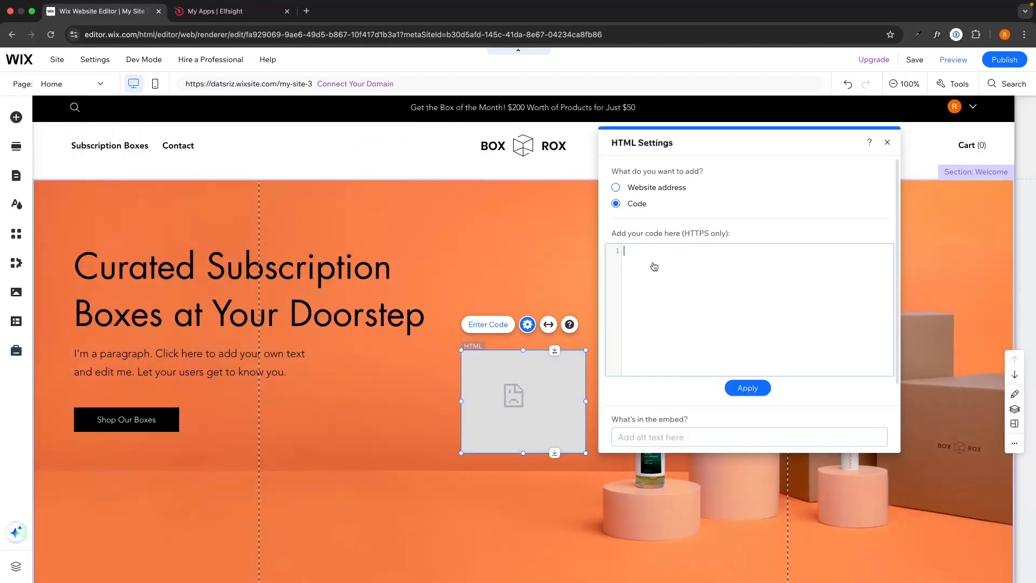
# - Paste the Elfsight code into the HTML element and enlarge it to about 857×438 on the hero
pyautogui.press('super+v')
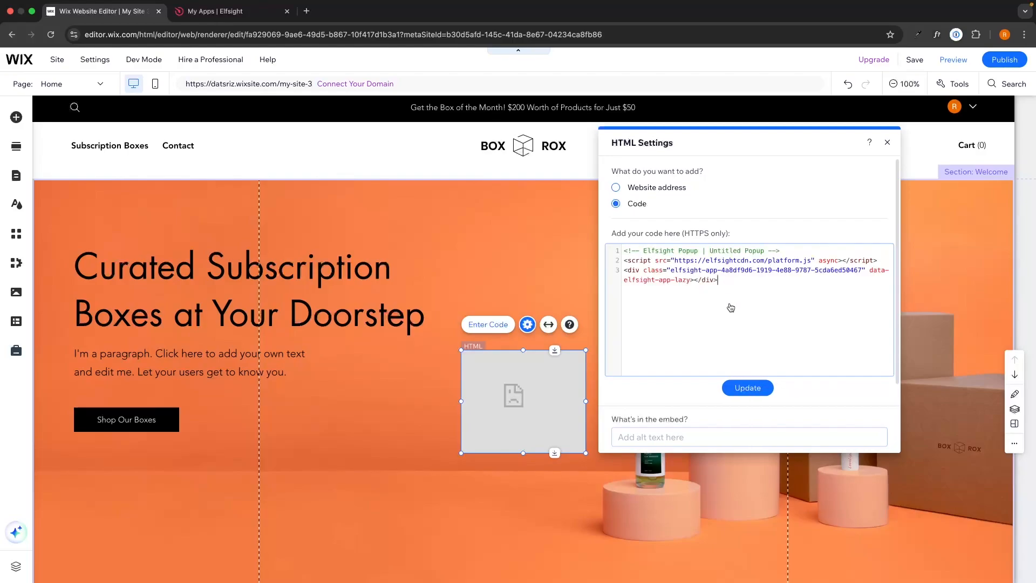
pyautogui.click(748, 387)
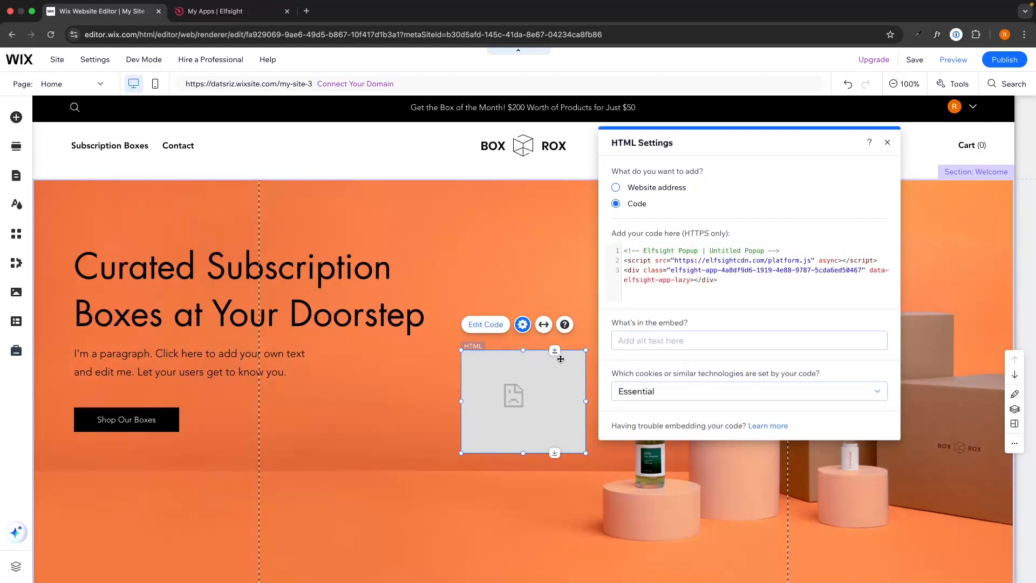
pyautogui.moveTo(547, 373); pyautogui.dragTo(466, 290)
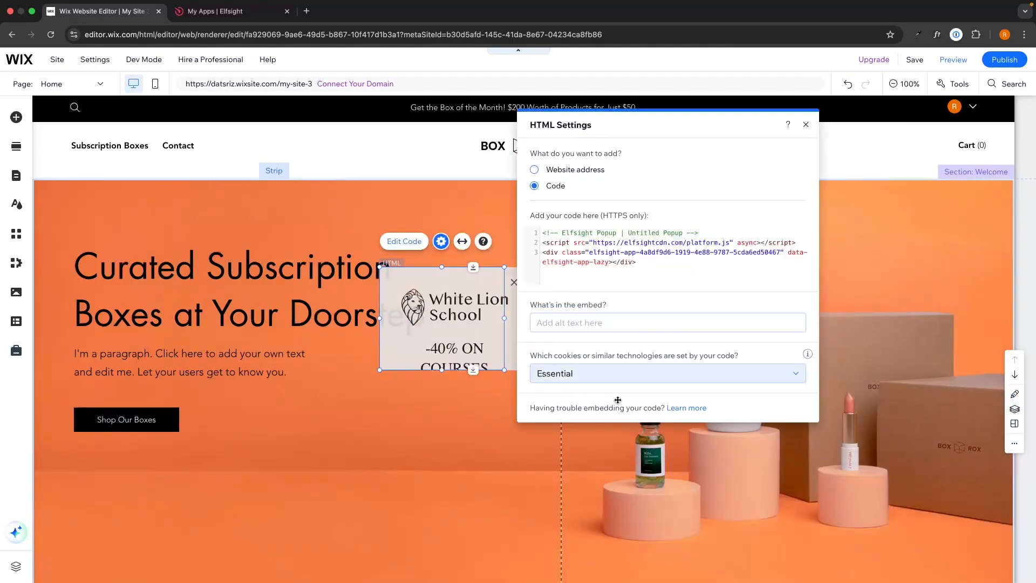
pyautogui.moveTo(504, 370); pyautogui.dragTo(842, 504)
pyautogui.moveTo(663, 343); pyautogui.dragTo(633, 338)
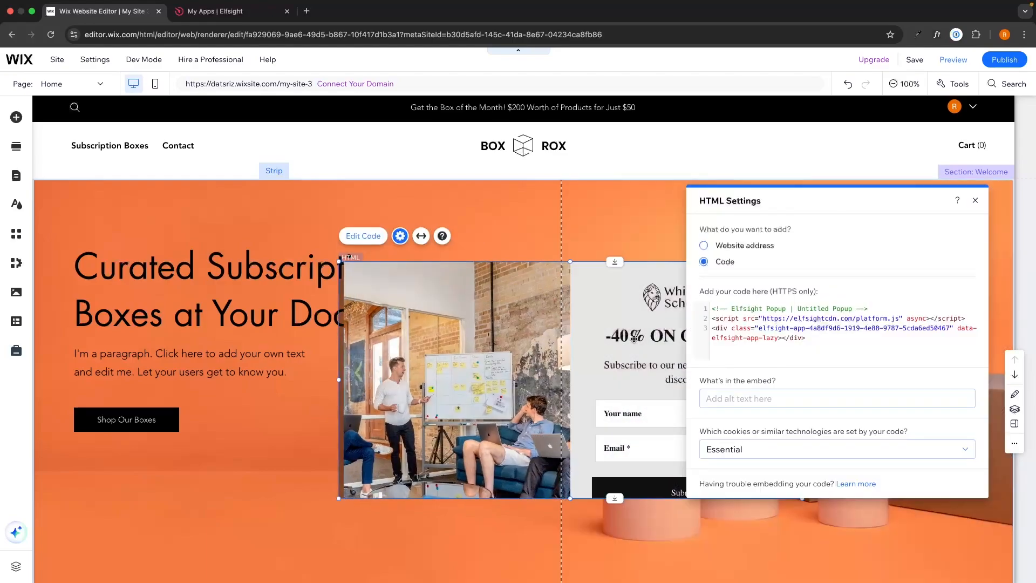
# - Stretch the popup embed to full page width and position it directly beneath the header
pyautogui.click(422, 236)
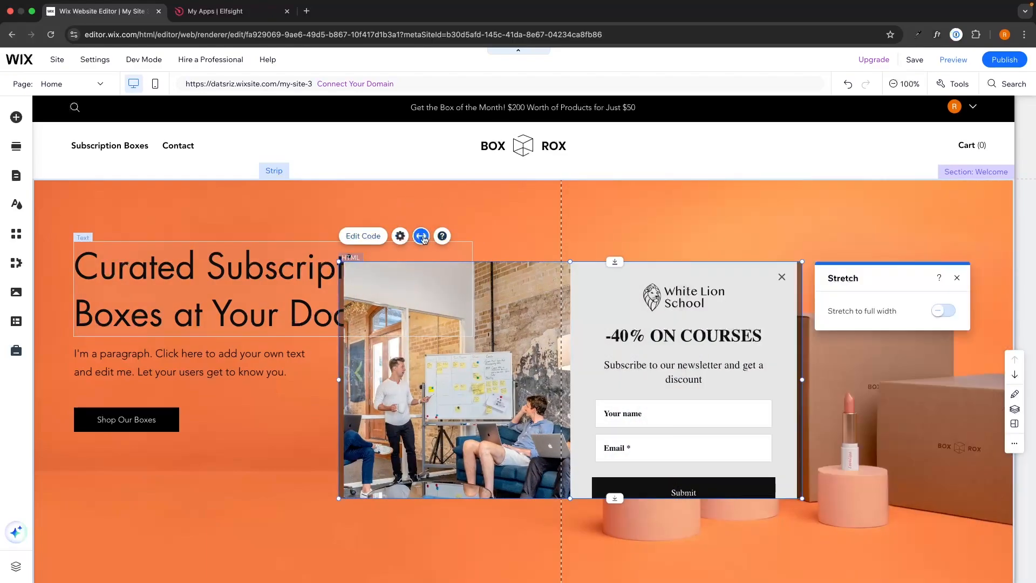
pyautogui.click(950, 313)
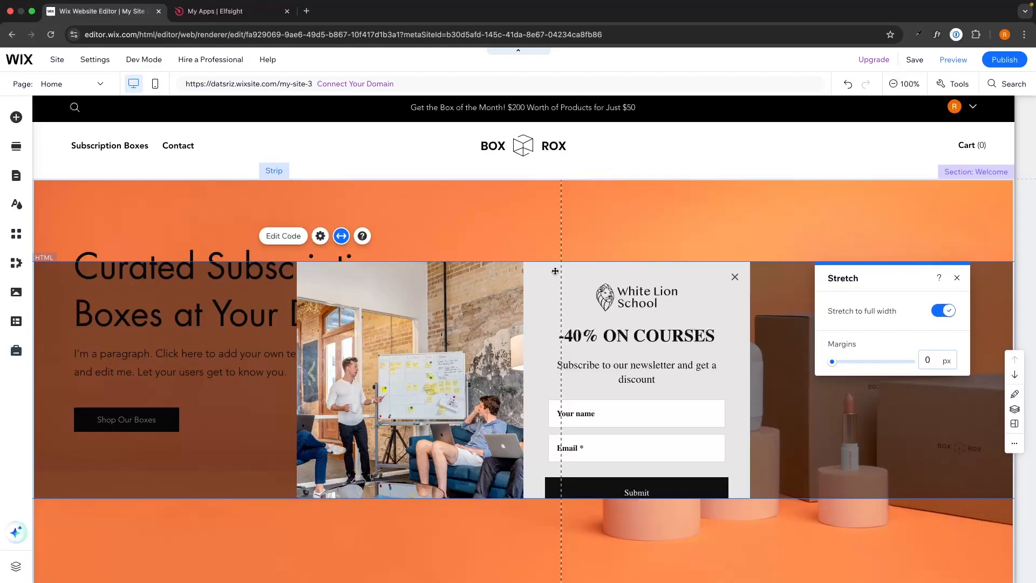
pyautogui.click(955, 279)
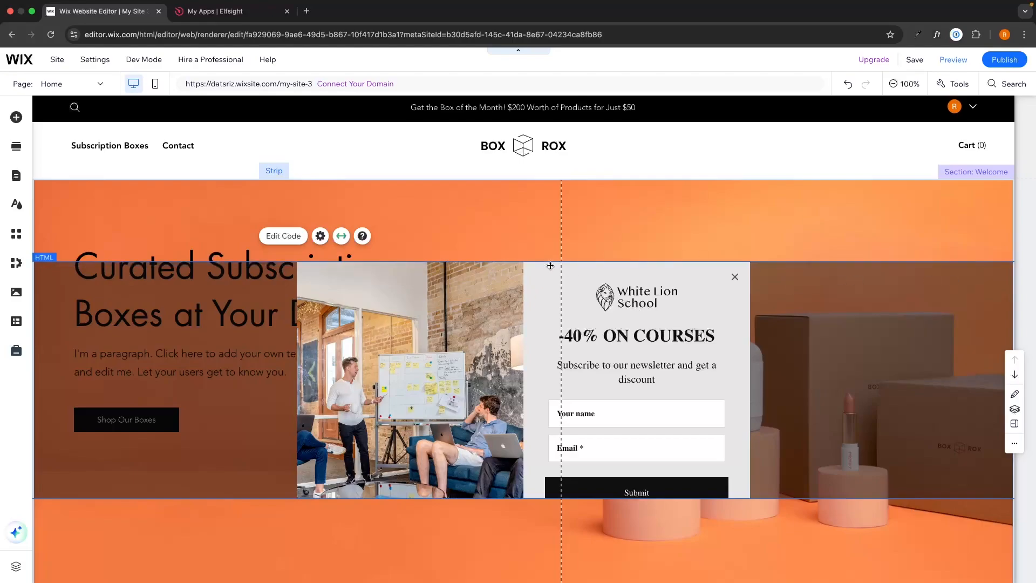
pyautogui.moveTo(539, 254); pyautogui.dragTo(536, 209)
pyautogui.moveTo(522, 457); pyautogui.dragTo(521, 582)
pyautogui.scroll(-2, 505, 447)
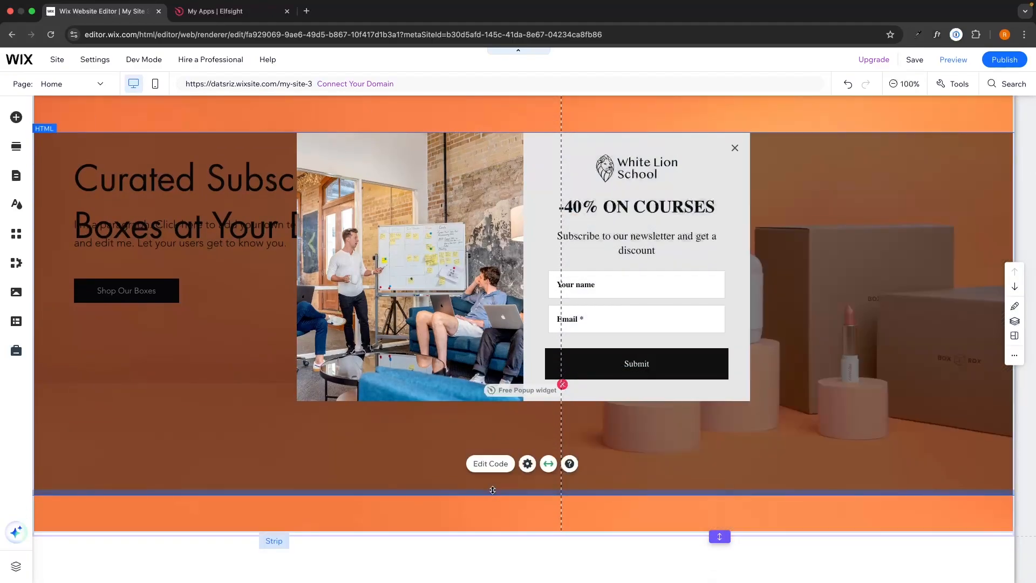
pyautogui.moveTo(492, 488)
pyautogui.mouseDown()
pyautogui.moveTo(494, 525)
pyautogui.moveTo(502, 452)
pyautogui.moveTo(501, 532)
pyautogui.mouseUp()
pyautogui.scroll(2, 501, 518)
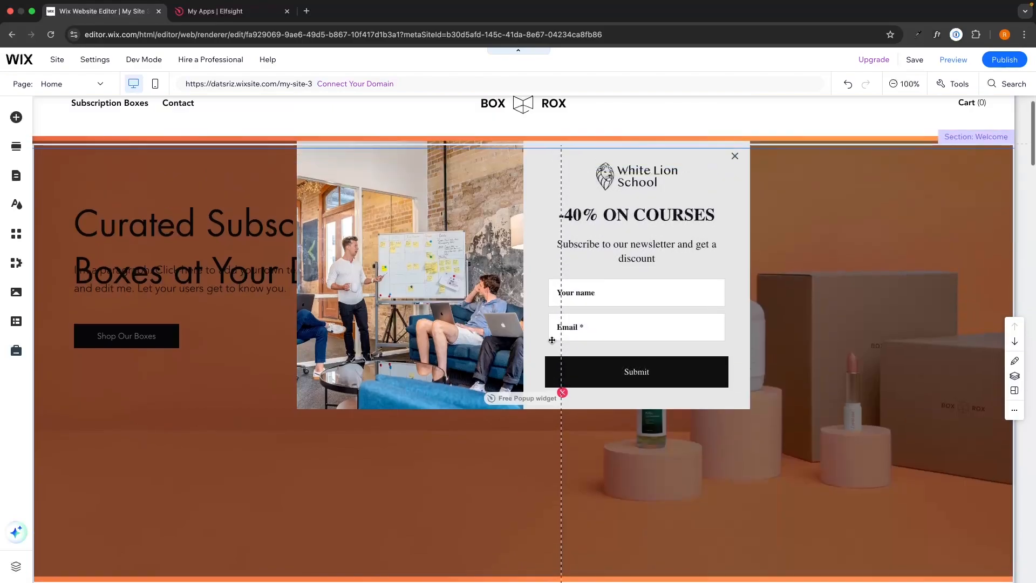
pyautogui.moveTo(491, 181)
pyautogui.mouseDown()
pyautogui.moveTo(491, 197)
pyautogui.moveTo(491, 180)
pyautogui.mouseUp()
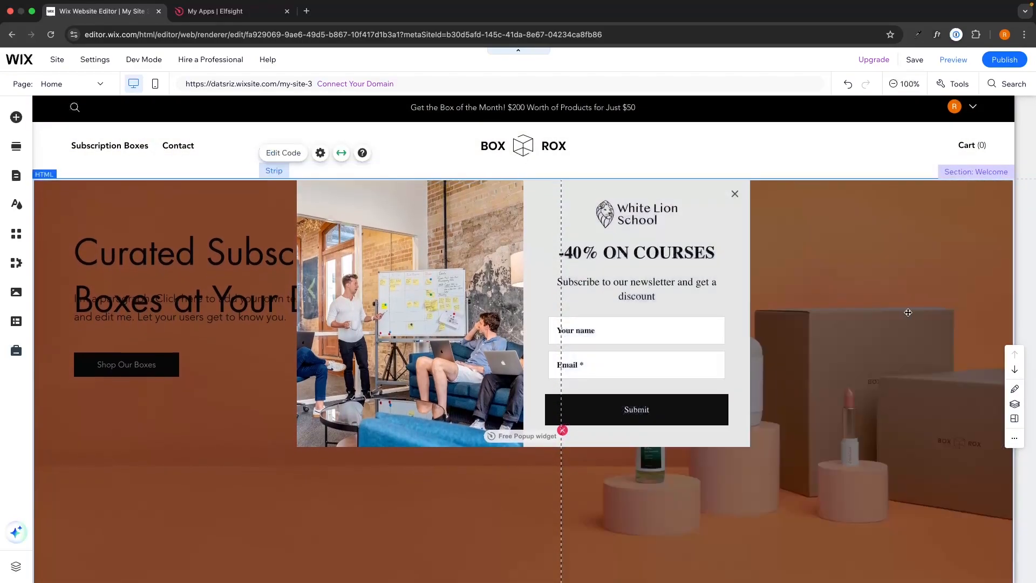
# - Check the Welcome section layout with the centred White Lion popup, then preview the site
pyautogui.click(808, 164)
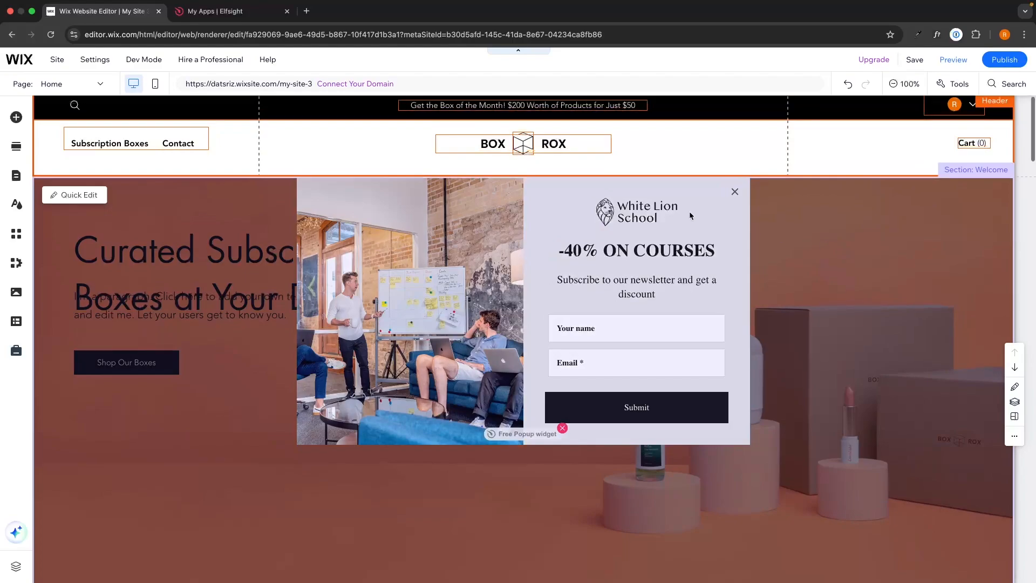
pyautogui.click(688, 211)
pyautogui.click(522, 186)
pyautogui.scroll(-1, 557, 373)
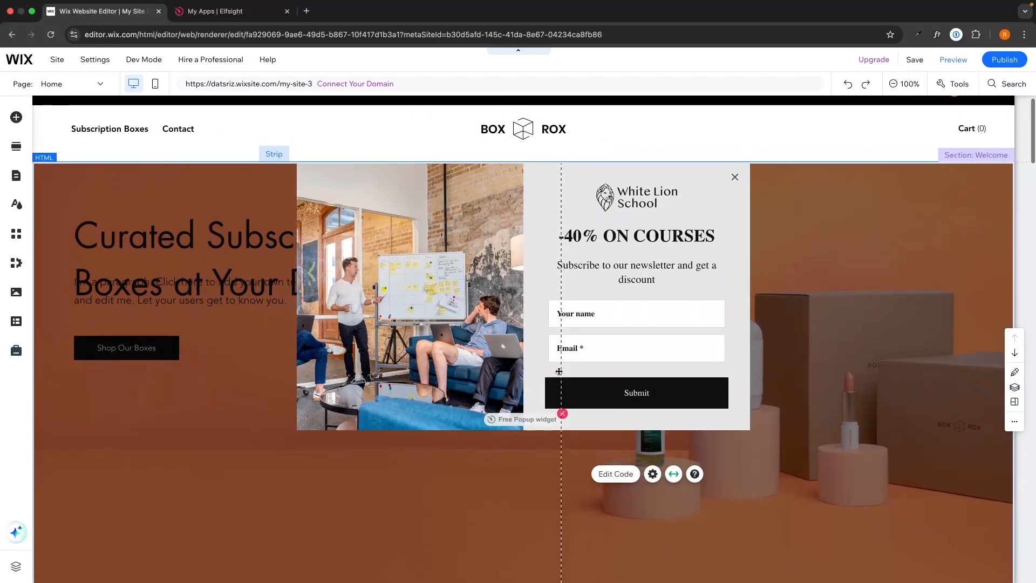
pyautogui.click(950, 60)
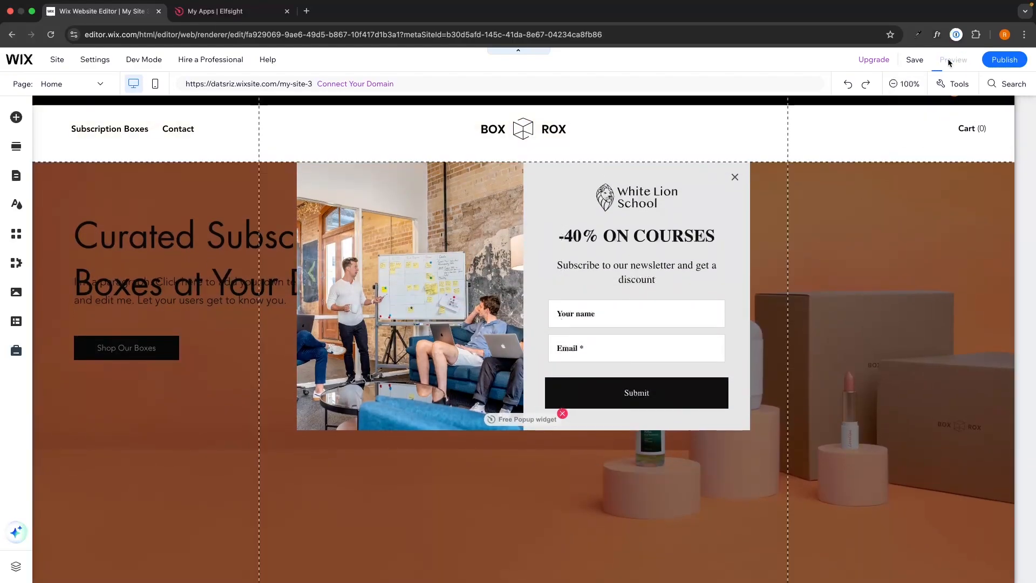